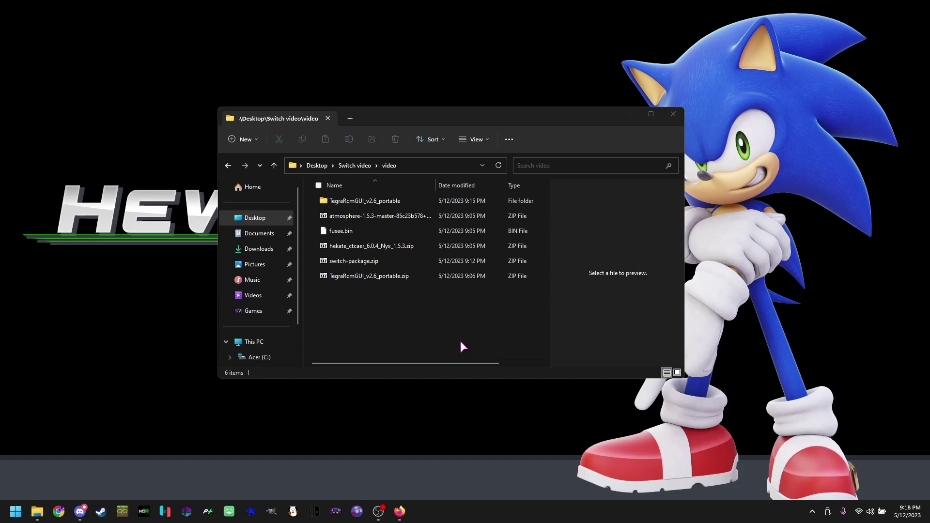
{"action": "left_click", "coordinate": [400, 511]}
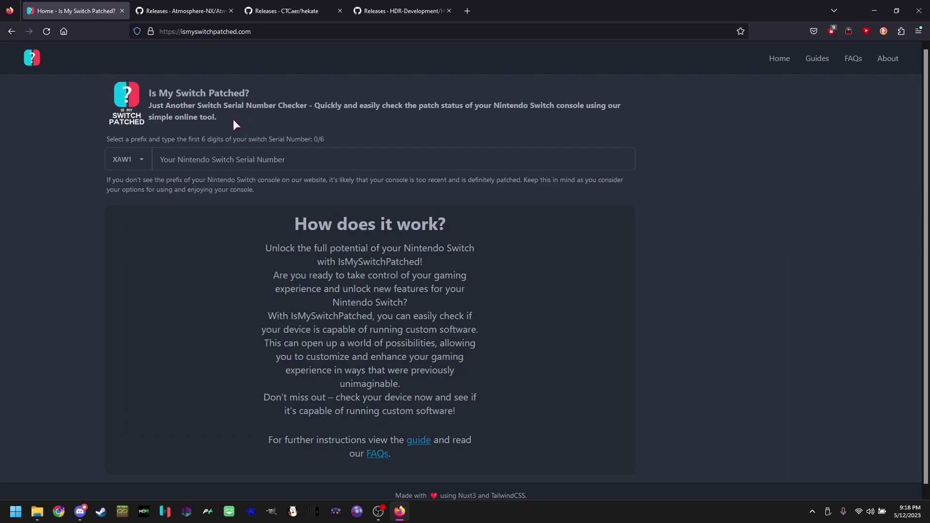
{"action": "left_click", "coordinate": [133, 164]}
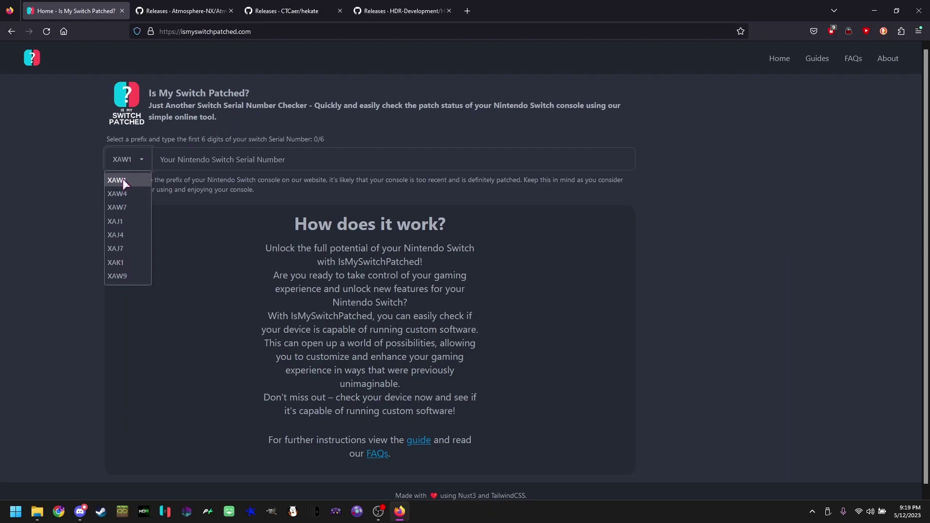
{"action": "left_click", "coordinate": [125, 179]}
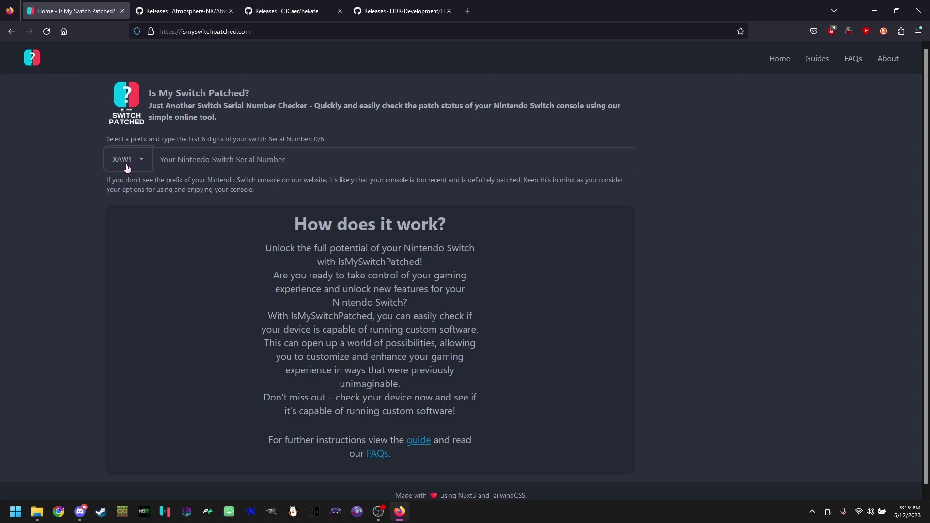
{"action": "left_click", "coordinate": [207, 165]}
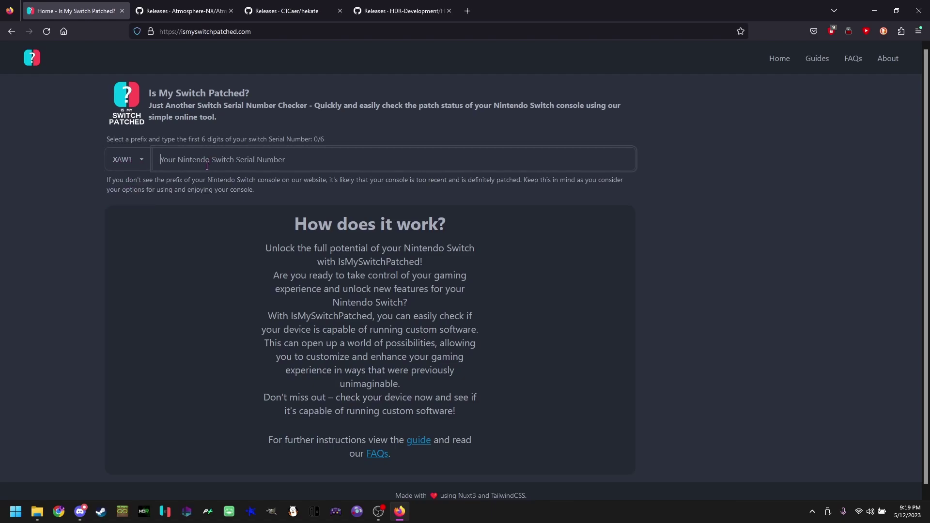
{"action": "type", "text": "000000"}
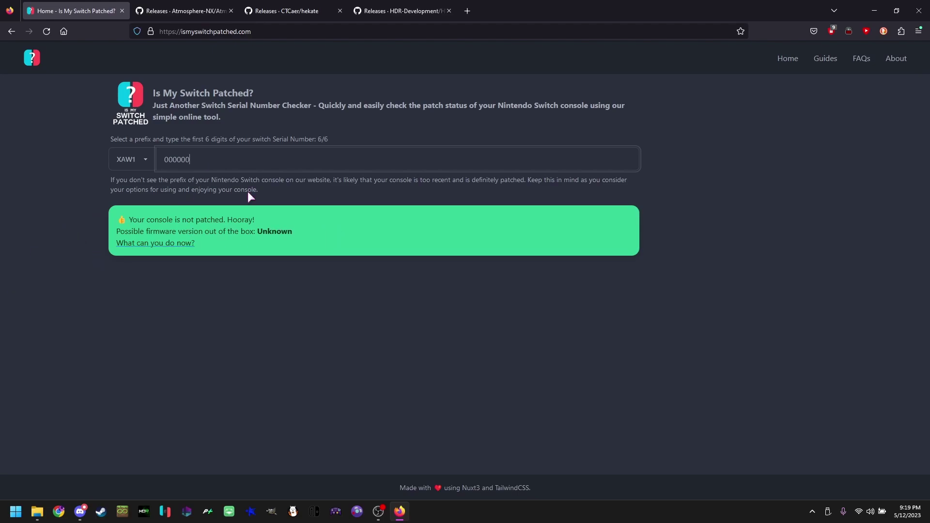
{"action": "key", "text": "BackSpace"}
{"action": "key", "text": "BackSpace"}
{"action": "key", "text": "BackSpace"}
{"action": "key", "text": "BackSpace"}
{"action": "key", "text": "BackSpace"}
{"action": "key", "text": "BackSpace"}
{"action": "type", "text": "999999"}
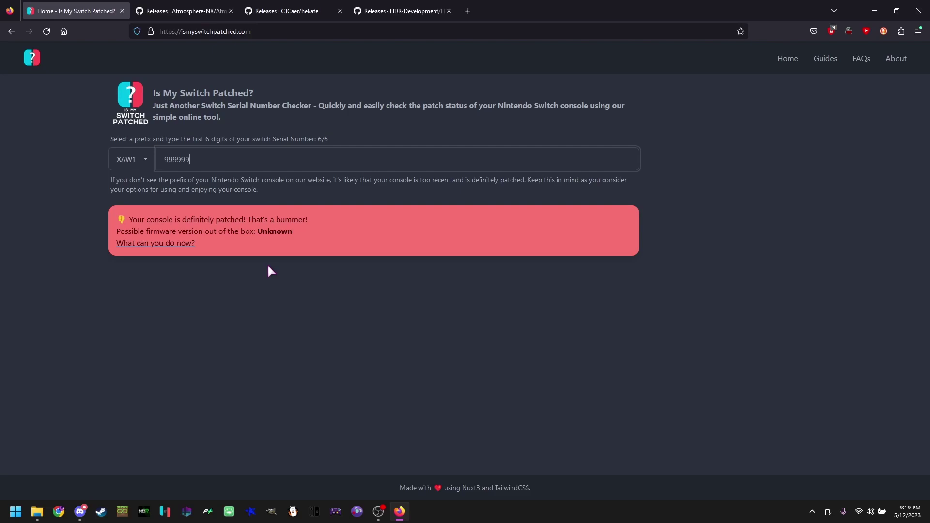
{"action": "key", "text": "BackSpace"}
{"action": "key", "text": "BackSpace"}
{"action": "key", "text": "BackSpace"}
{"action": "key", "text": "BackSpace"}
{"action": "key", "text": "BackSpace"}
{"action": "key", "text": "BackSpace"}
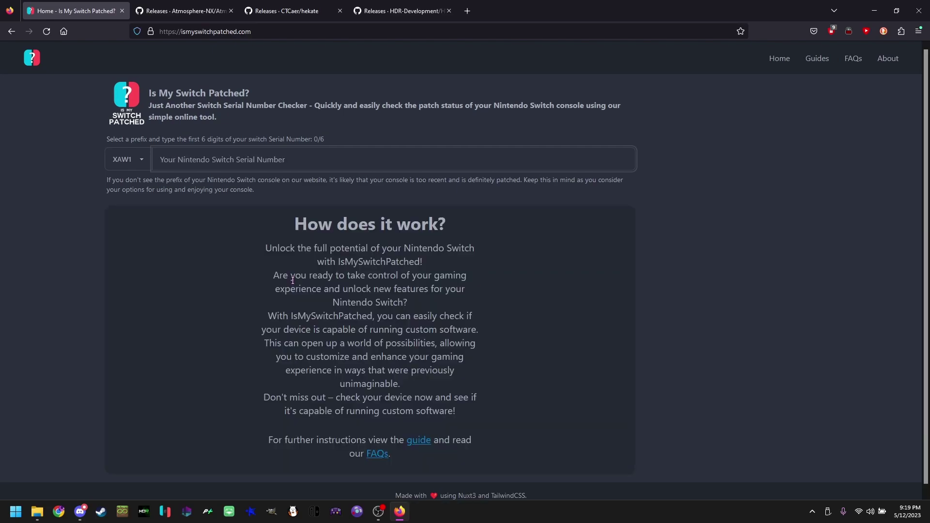
Step: Close the serial checker and note Atmosphere's supported firmware 16.0.3 on its release page
{"action": "key", "text": "ctrl+w"}
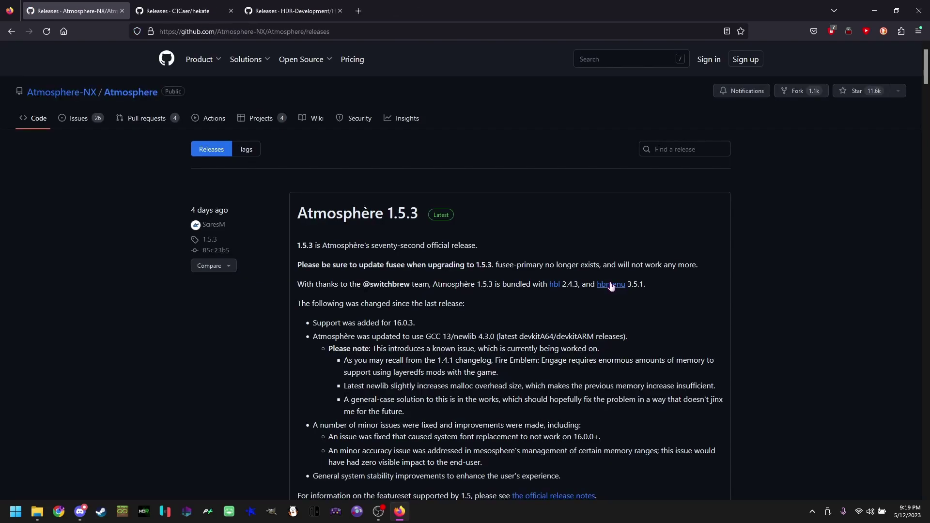
{"action": "scroll", "coordinate": [749, 310], "scroll_direction": "down", "scroll_amount": 3}
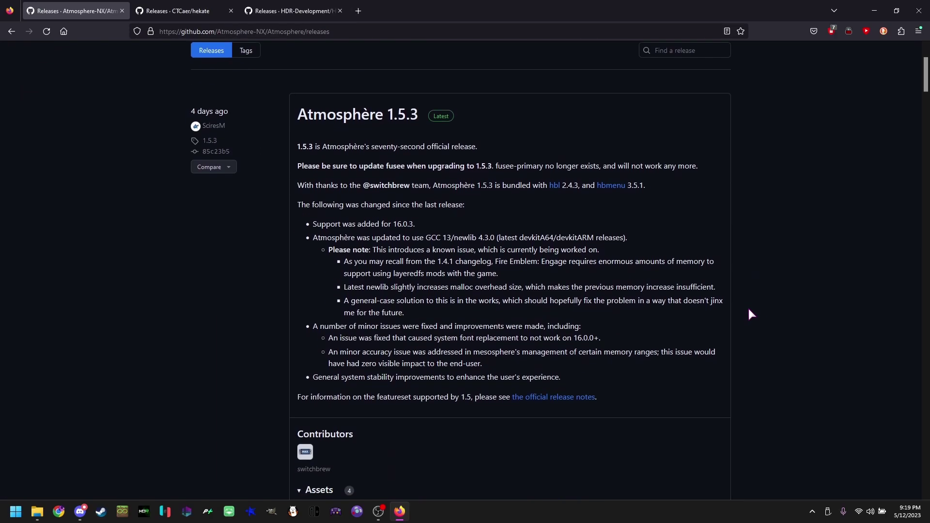
{"action": "scroll", "coordinate": [635, 248], "scroll_direction": "up", "scroll_amount": 1}
{"action": "left_click_drag", "start_coordinate": [393, 225], "coordinate": [412, 223]}
{"action": "left_click", "coordinate": [404, 226]}
{"action": "scroll", "coordinate": [434, 244], "scroll_direction": "down", "scroll_amount": 4}
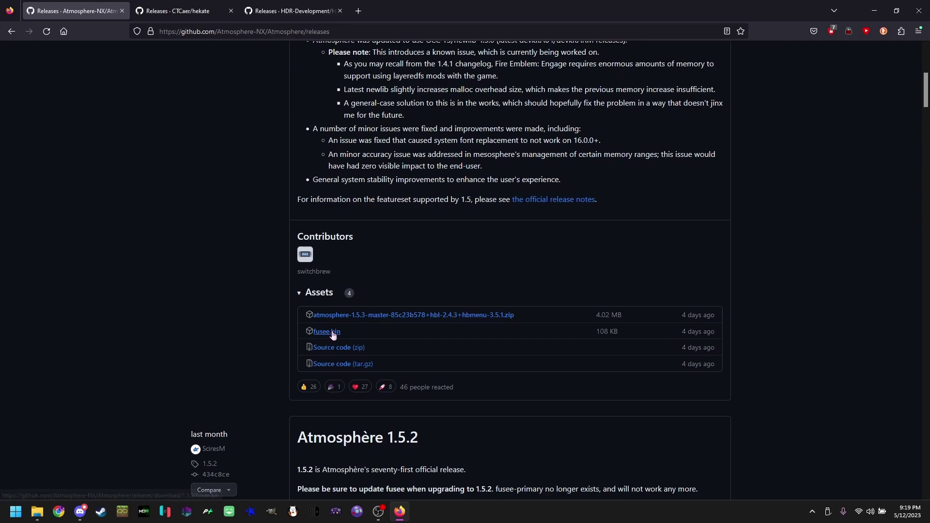
Step: Close the Atmosphere releases, review the hekate release assets, then close that page too
{"action": "key", "text": "ctrl+w"}
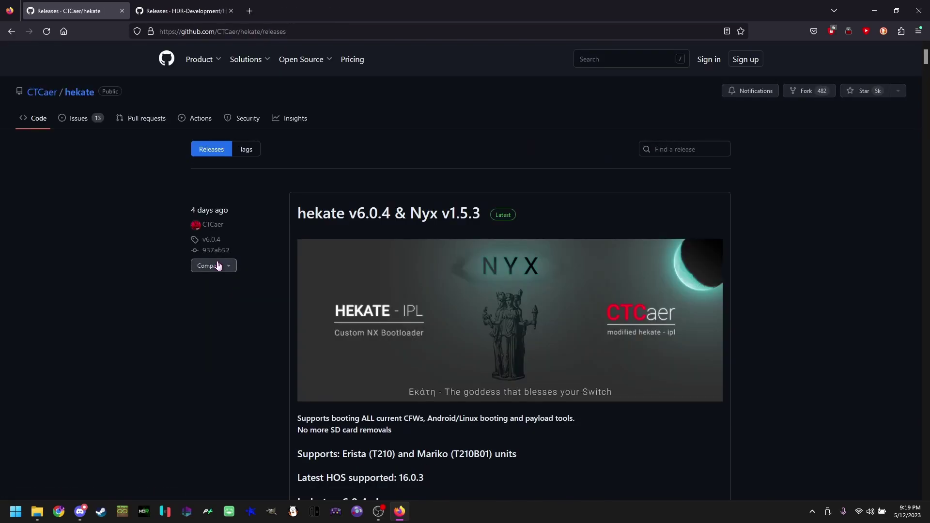
{"action": "scroll", "coordinate": [426, 259], "scroll_direction": "down", "scroll_amount": 1}
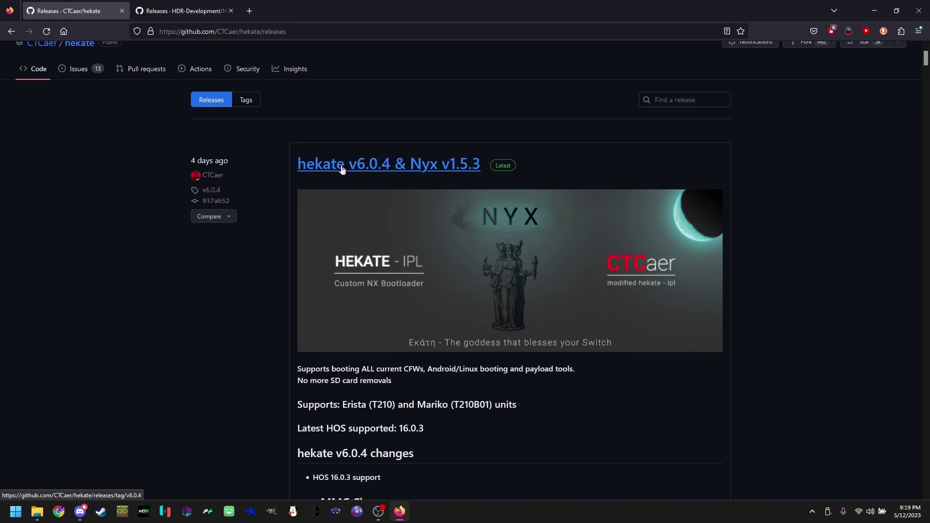
{"action": "scroll", "coordinate": [518, 177], "scroll_direction": "down", "scroll_amount": 5}
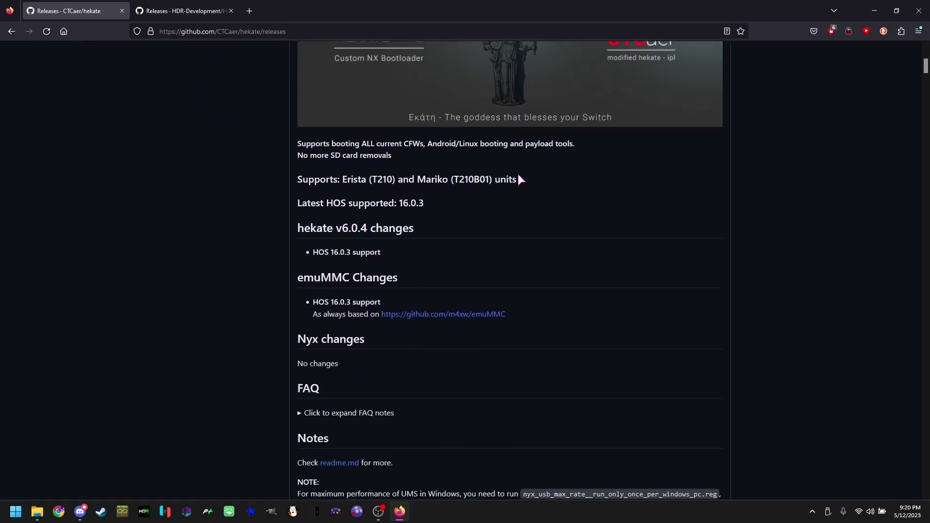
{"action": "scroll", "coordinate": [518, 173], "scroll_direction": "down", "scroll_amount": 12}
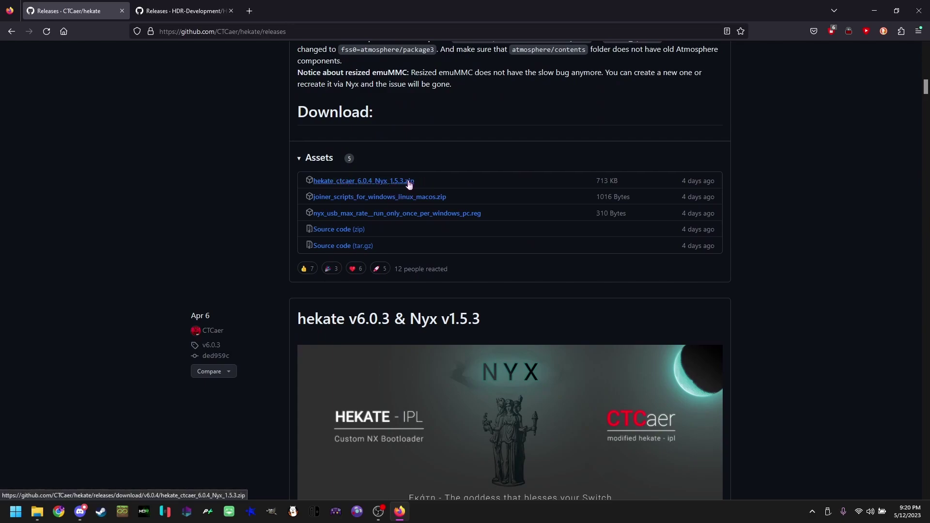
{"action": "left_click", "coordinate": [122, 10]}
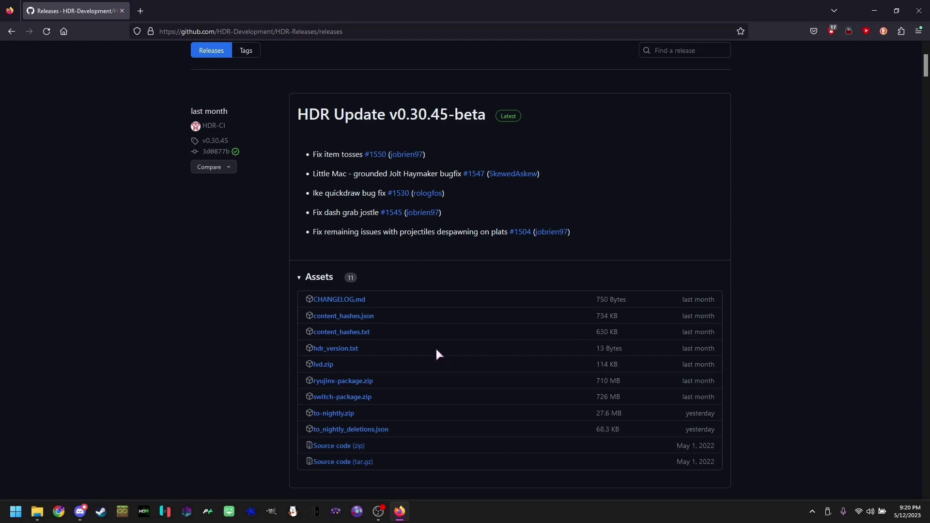
Step: Look over the HDR releases page and its downloads
{"action": "scroll", "coordinate": [452, 184], "scroll_direction": "up", "scroll_amount": 2}
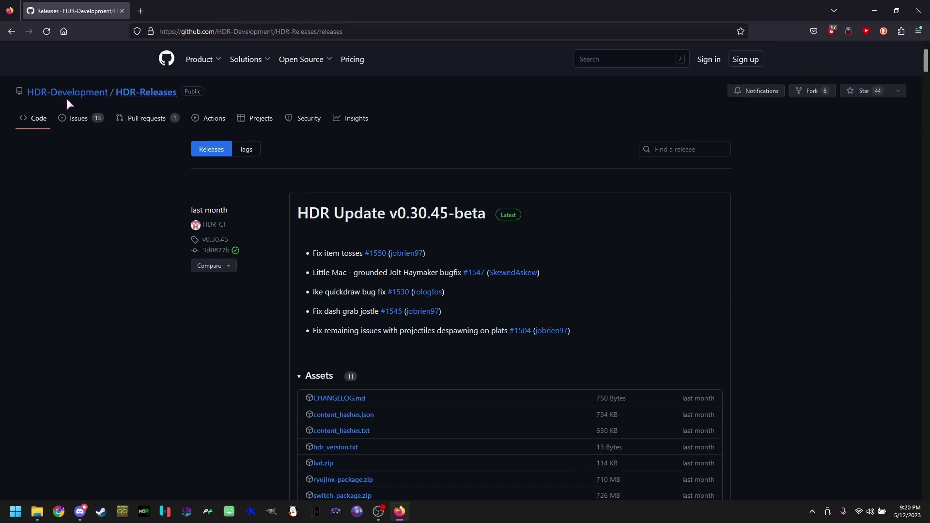
{"action": "left_click", "coordinate": [275, 35]}
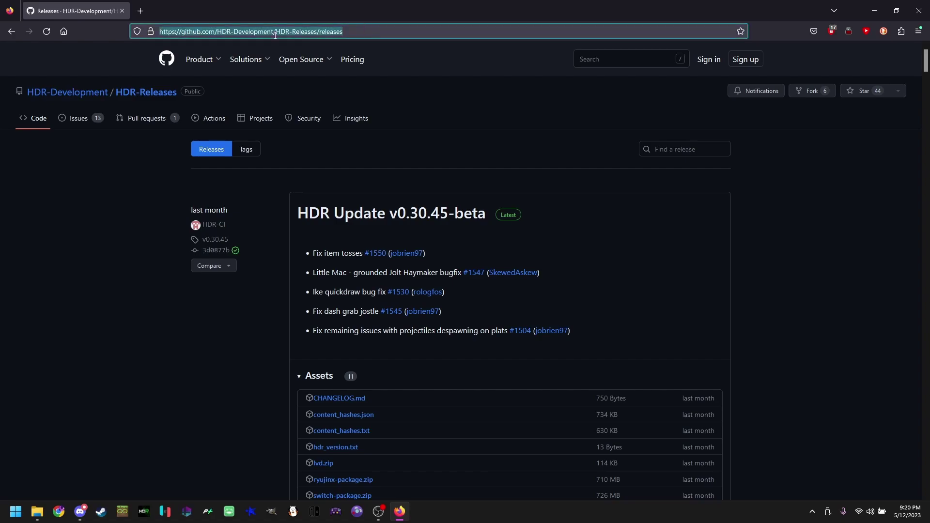
{"action": "left_click", "coordinate": [445, 99]}
{"action": "scroll", "coordinate": [659, 247], "scroll_direction": "down", "scroll_amount": 4}
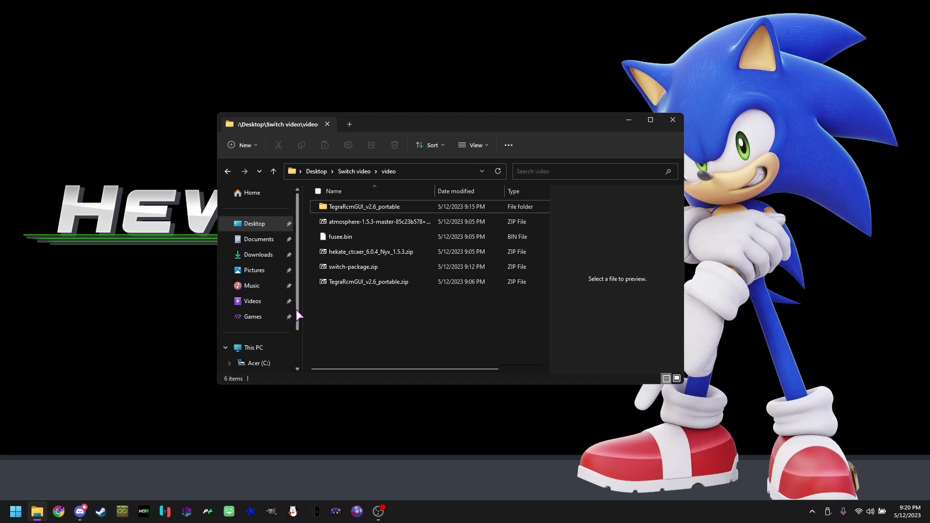
Step: Quick-format HDR SDCARD (D:) as FAT32 with 16-kilobyte allocation units, confirming the erase
{"action": "scroll", "coordinate": [296, 339], "scroll_direction": "down", "scroll_amount": 1}
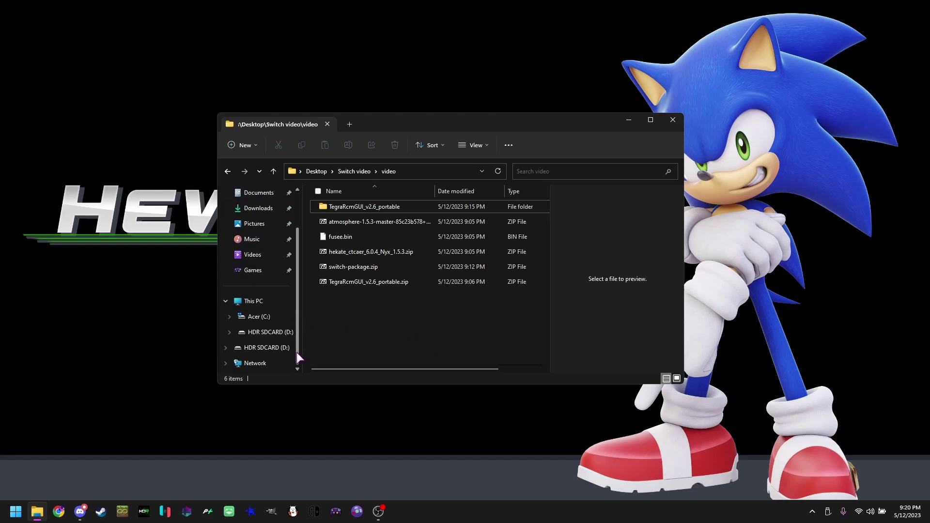
{"action": "right_click", "coordinate": [269, 335]}
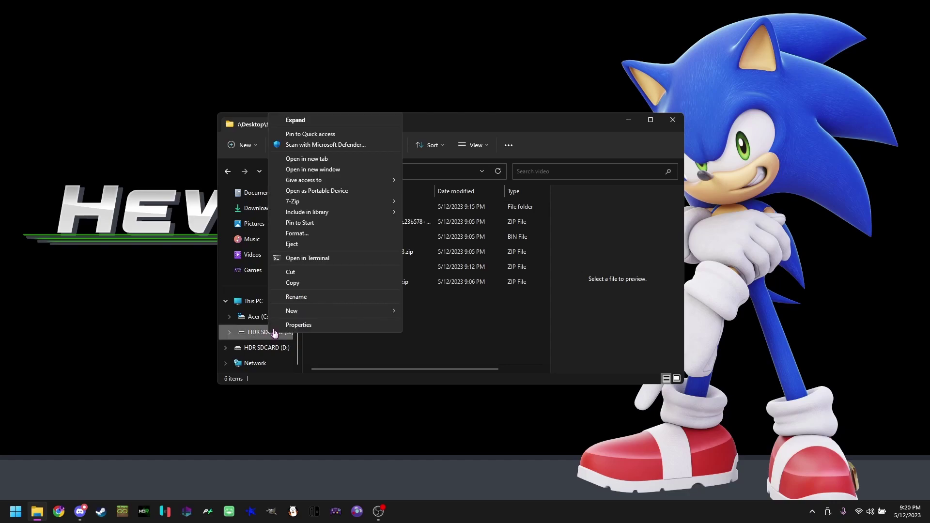
{"action": "left_click", "coordinate": [310, 238]}
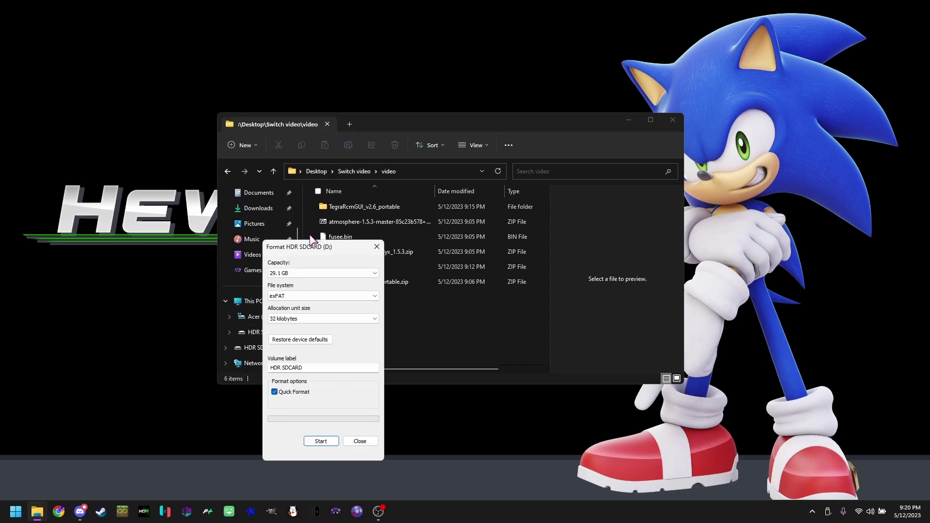
{"action": "left_click", "coordinate": [298, 296]}
{"action": "left_click", "coordinate": [298, 312]}
{"action": "left_click", "coordinate": [320, 441]}
{"action": "left_click", "coordinate": [487, 255]}
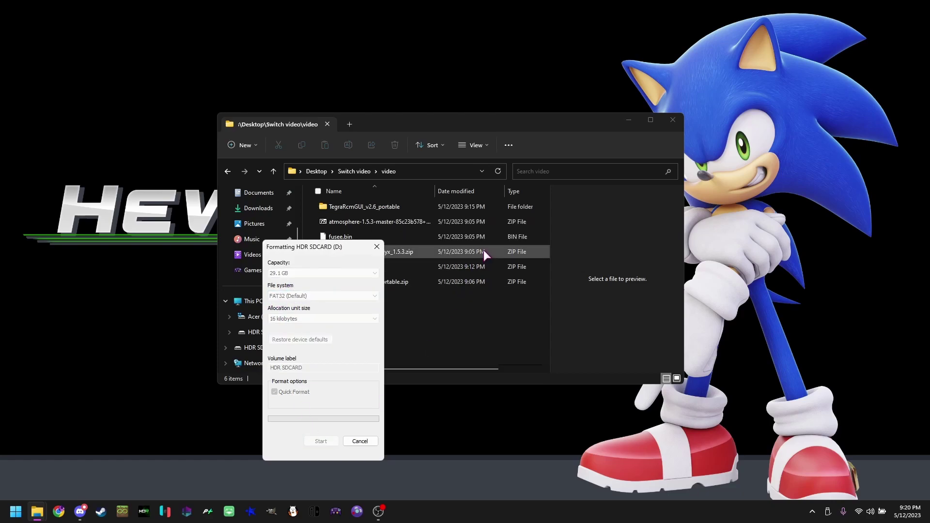
{"action": "left_click", "coordinate": [519, 252]}
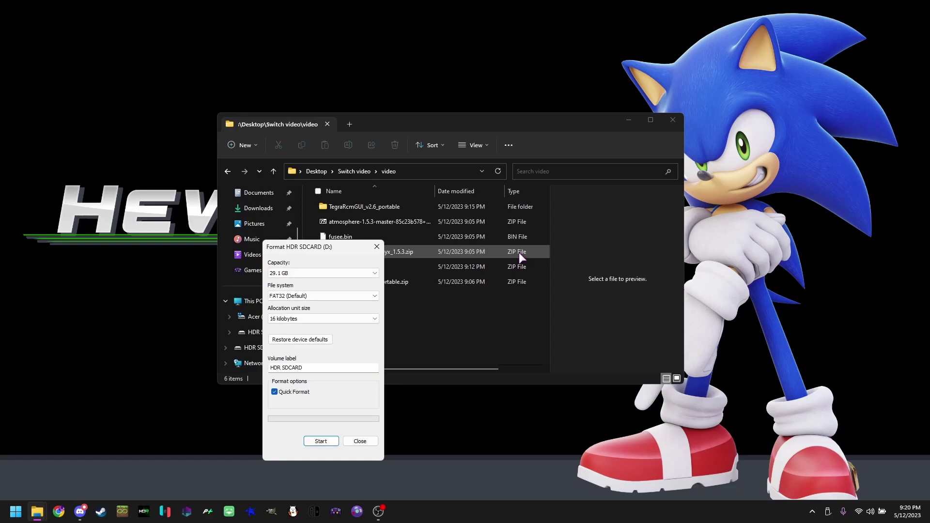
{"action": "left_click", "coordinate": [363, 443]}
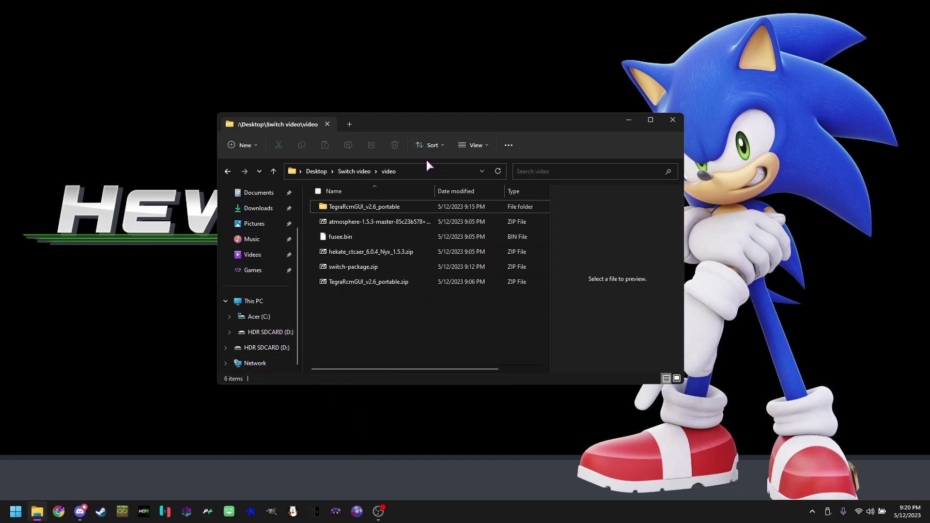
Step: Open a second video-folder window and tile the two windows side by side
{"action": "key", "text": "ctrl+n"}
{"action": "key", "text": "ctrl+n"}
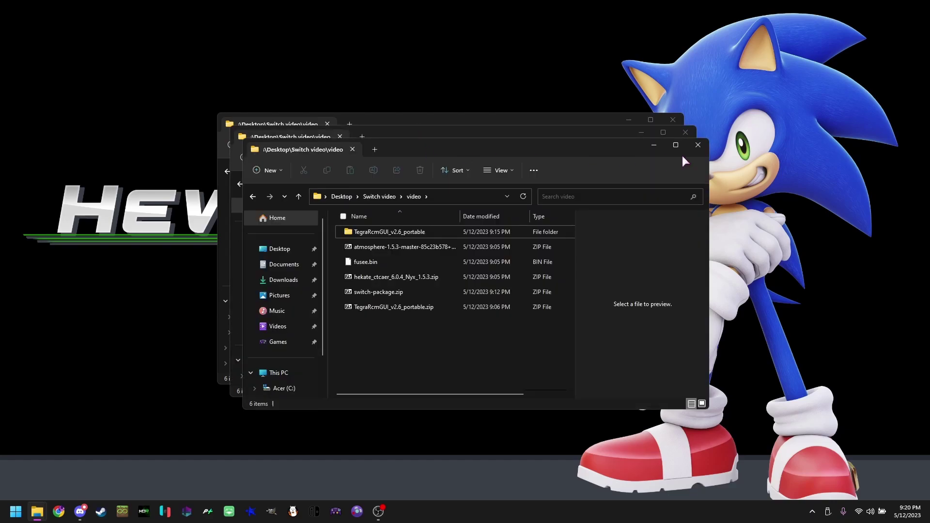
{"action": "left_click_drag", "start_coordinate": [406, 129], "coordinate": [291, 133]}
{"action": "left_click", "coordinate": [663, 317]}
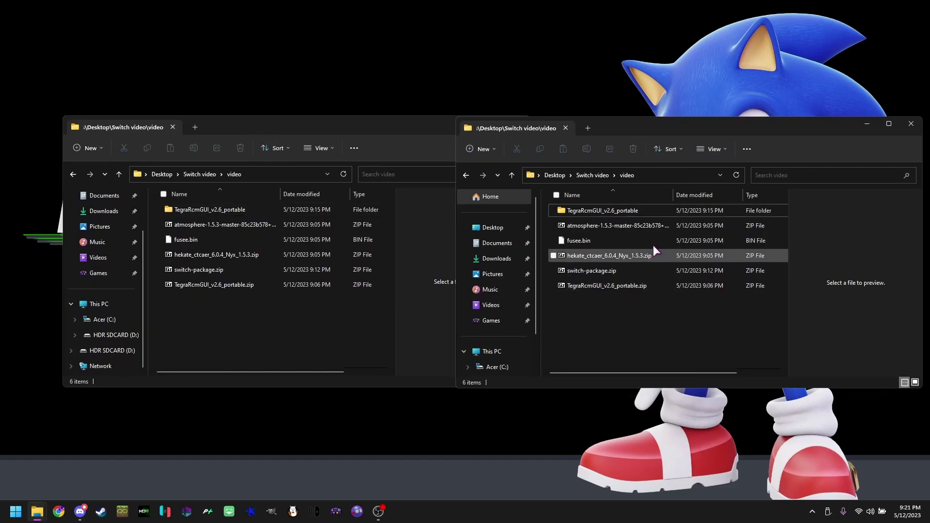
Step: Copy atmosphere, switch and hbmenu.nro from the Atmosphère zip onto the empty SD card root
{"action": "double_click", "coordinate": [599, 227]}
{"action": "left_click_drag", "start_coordinate": [605, 271], "coordinate": [558, 198]}
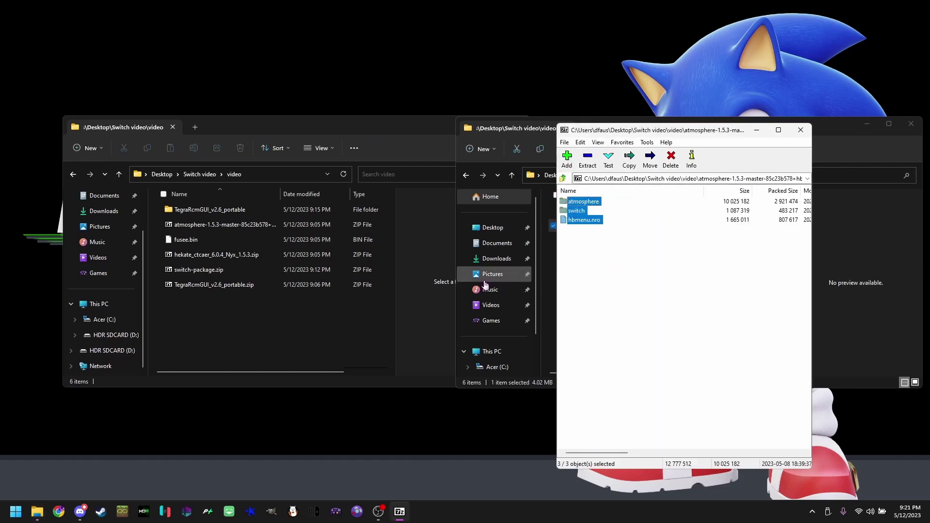
{"action": "left_click", "coordinate": [109, 334]}
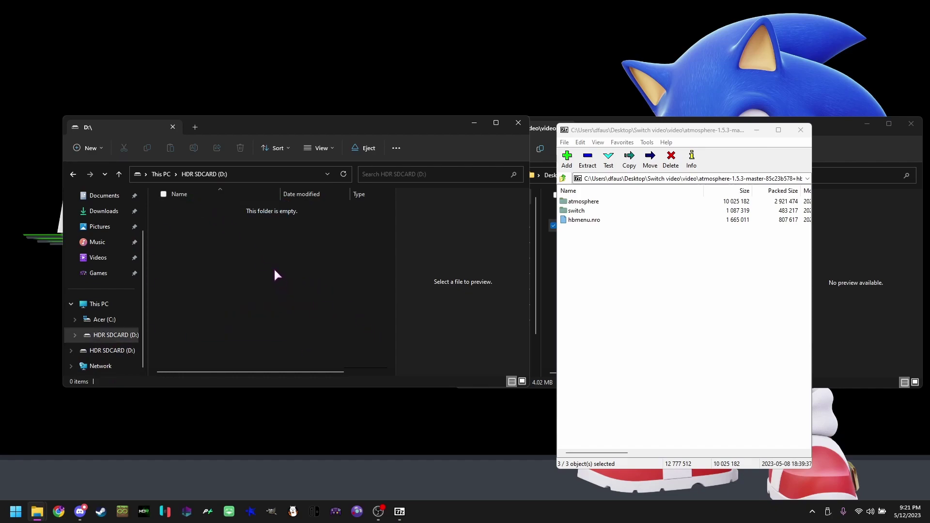
{"action": "scroll", "coordinate": [291, 271], "scroll_direction": "right", "scroll_amount": 3}
{"action": "scroll", "coordinate": [217, 270], "scroll_direction": "left", "scroll_amount": 3}
{"action": "left_click_drag", "start_coordinate": [584, 220], "coordinate": [258, 244]}
{"action": "left_click", "coordinate": [254, 286]}
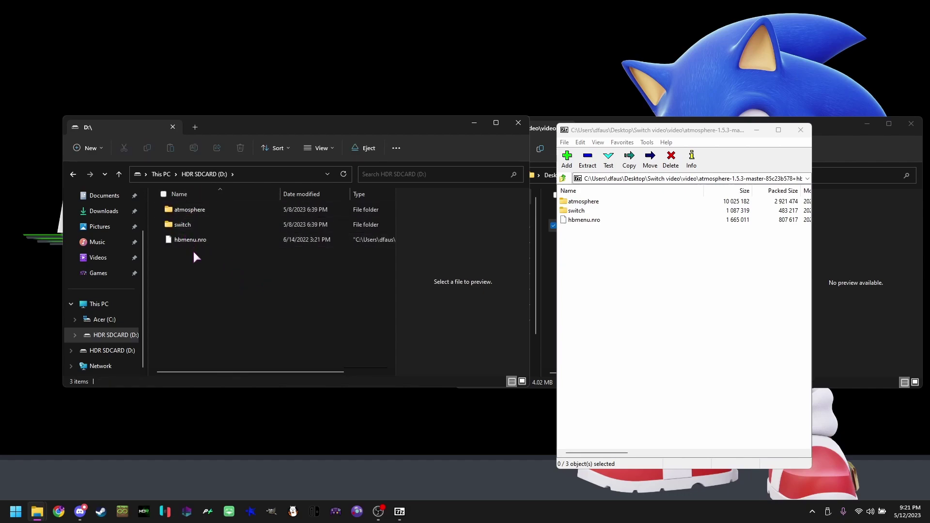
Step: Close the Atmosphère archive and copy the hekate zip's bootloader folder and hekate_ctcaer_6.0.4.bin to D:\
{"action": "left_click", "coordinate": [638, 318]}
{"action": "left_click", "coordinate": [801, 130]}
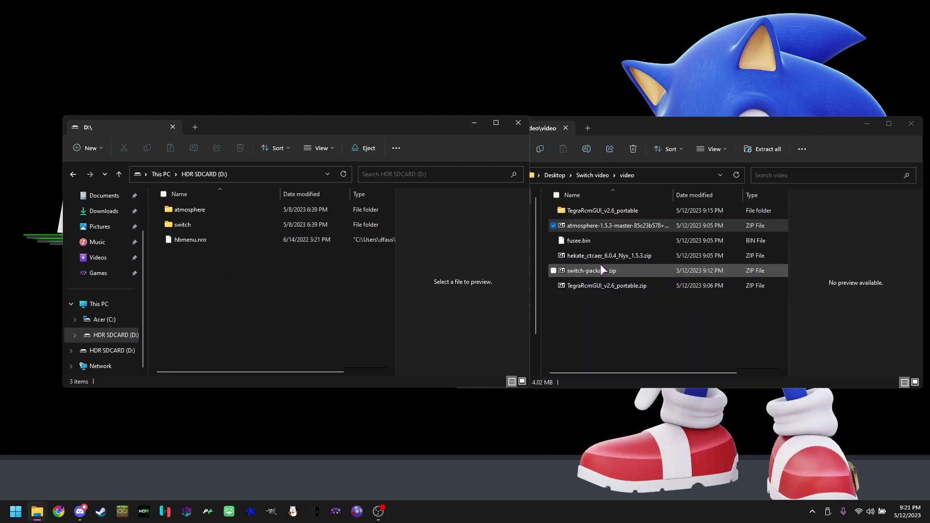
{"action": "double_click", "coordinate": [572, 261]}
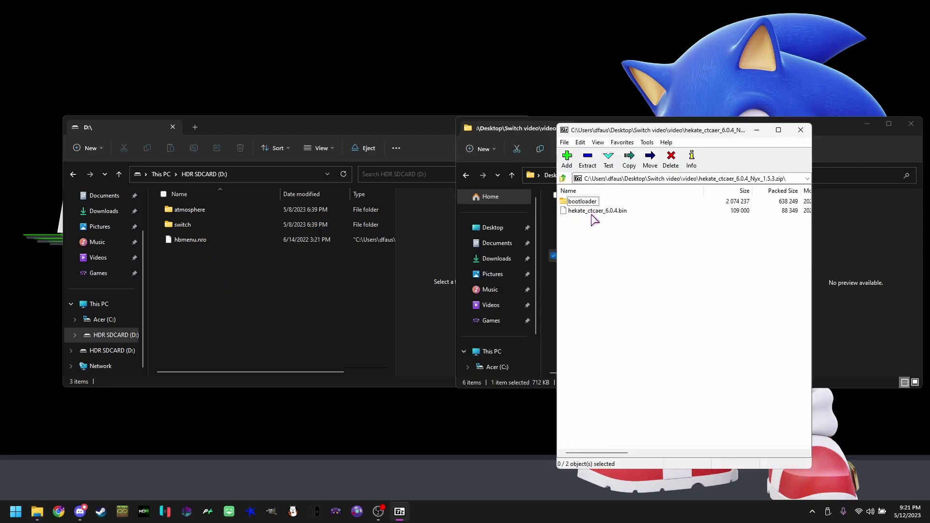
{"action": "key", "text": "ctrl+a"}
{"action": "left_click_drag", "start_coordinate": [583, 211], "coordinate": [255, 292]}
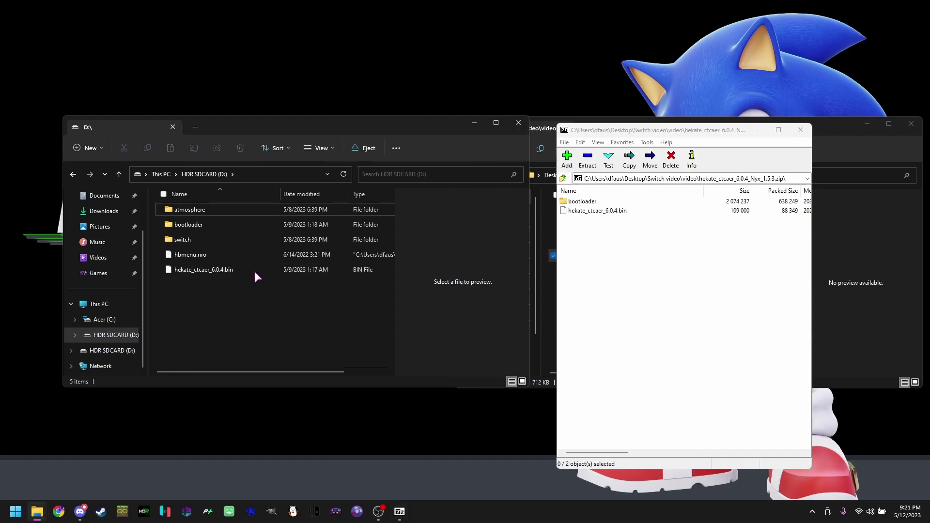
{"action": "double_click", "coordinate": [203, 224]}
{"action": "key", "text": "alt+Left"}
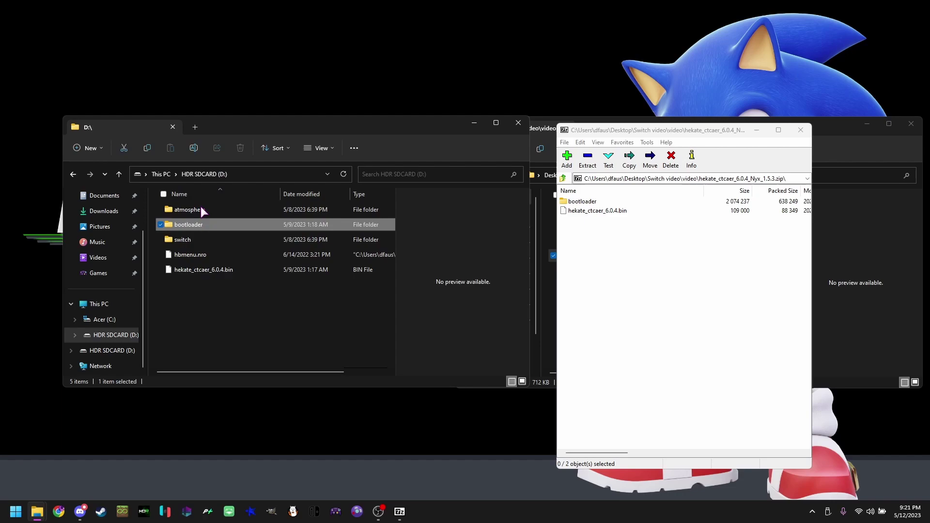
{"action": "left_click", "coordinate": [217, 269]}
{"action": "left_click", "coordinate": [235, 284]}
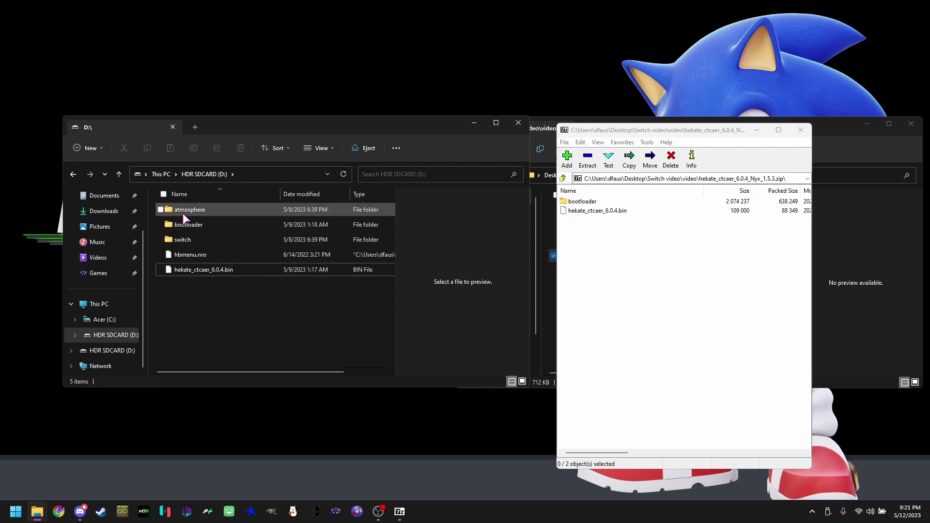
Step: Copy hekate_ctcaer_6.0.4.bin and fusee.bin into D:\bootloader\payloads
{"action": "double_click", "coordinate": [186, 227]}
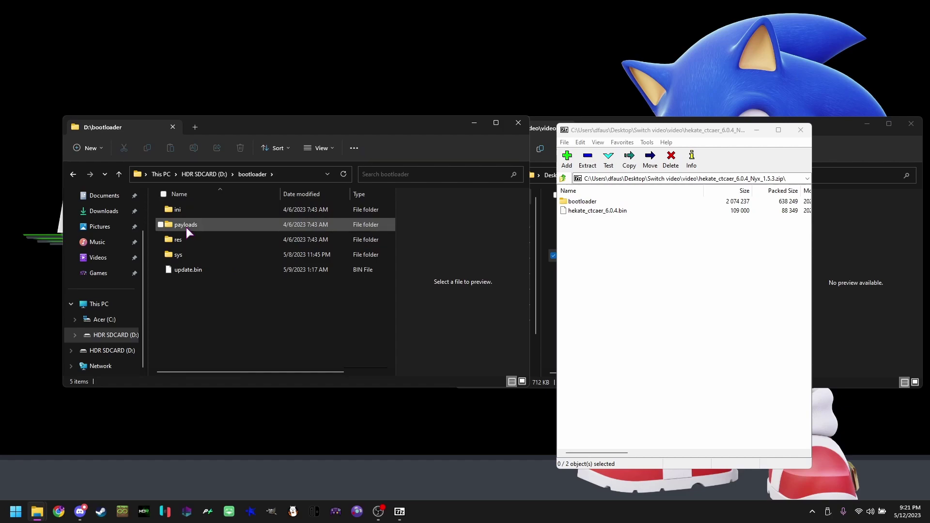
{"action": "double_click", "coordinate": [186, 228]}
{"action": "left_click", "coordinate": [599, 211]}
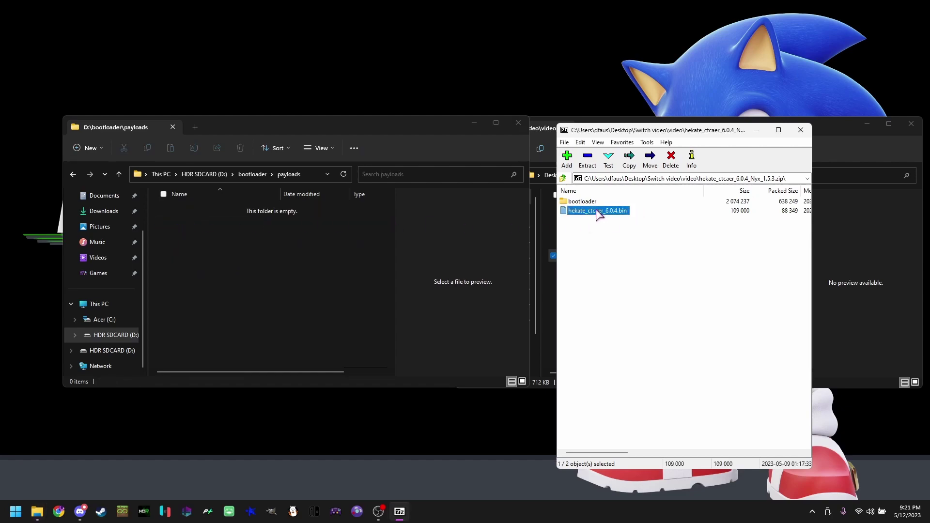
{"action": "left_click_drag", "start_coordinate": [588, 221], "coordinate": [220, 241]}
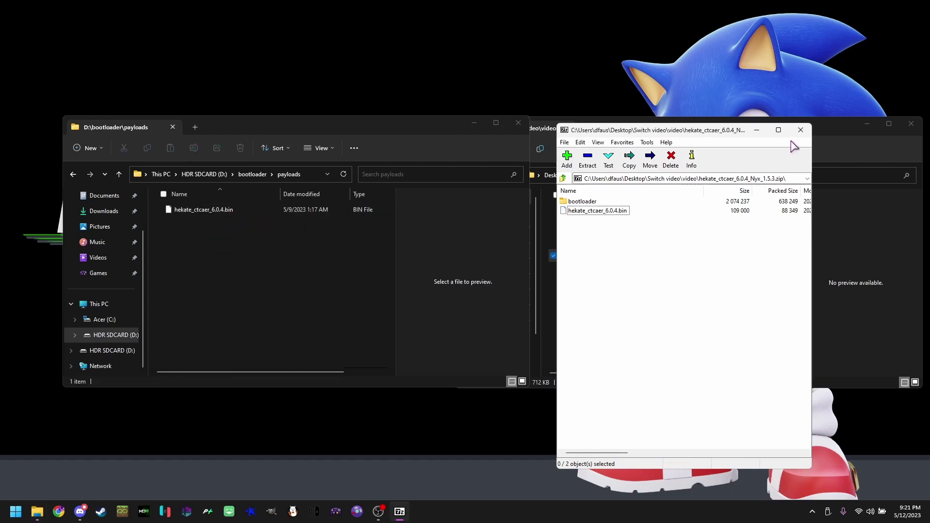
{"action": "left_click", "coordinate": [800, 130]}
{"action": "left_click", "coordinate": [580, 241]}
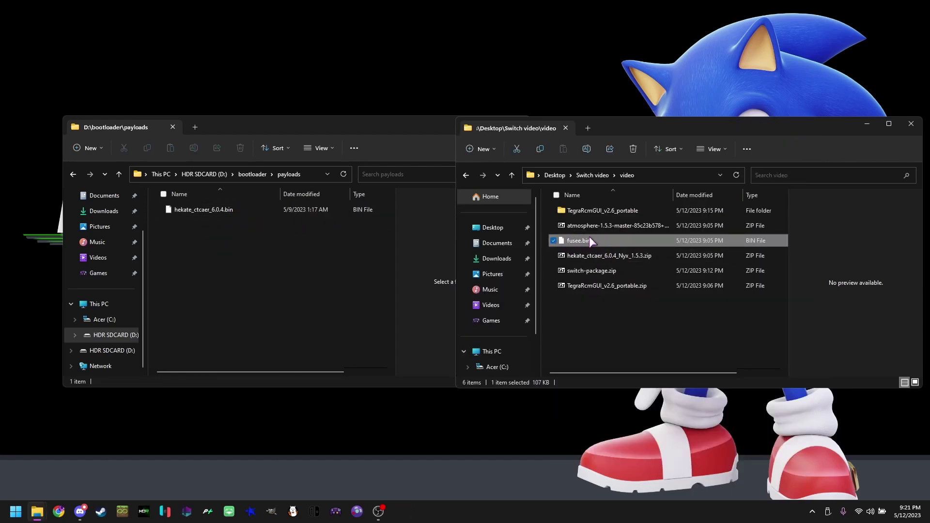
{"action": "left_click_drag", "start_coordinate": [592, 240], "coordinate": [260, 252]}
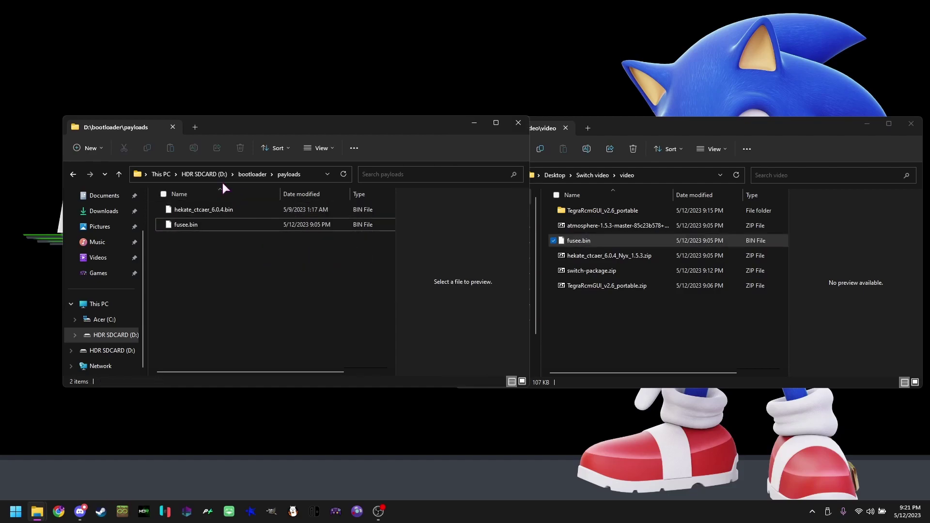
Step: Move reboot_payload.bin from D:\atmosphere out to the video folder
{"action": "left_click", "coordinate": [210, 177]}
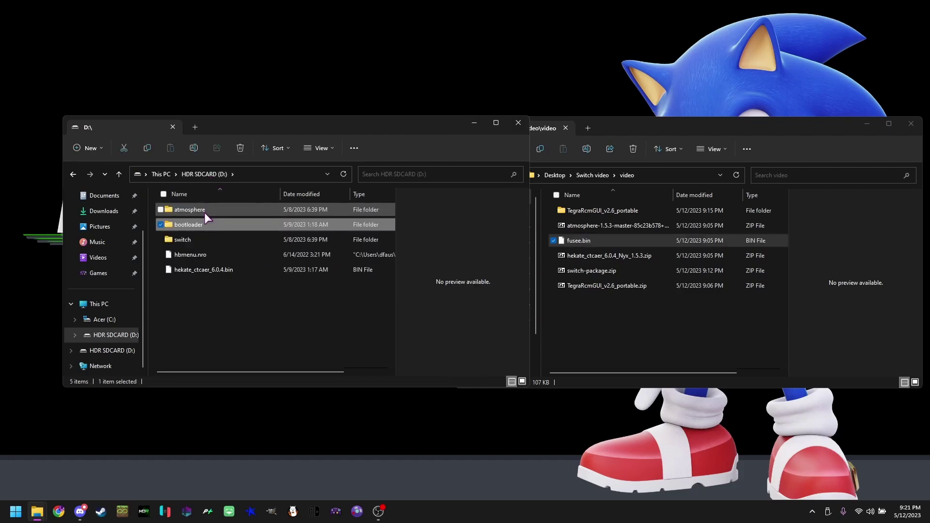
{"action": "double_click", "coordinate": [204, 213]}
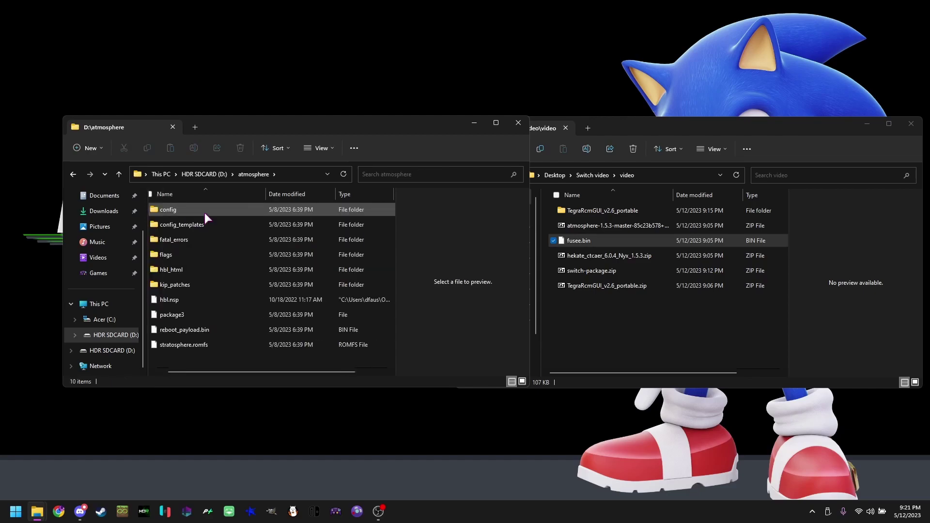
{"action": "left_click", "coordinate": [202, 329]}
{"action": "left_click_drag", "start_coordinate": [202, 328], "coordinate": [606, 324]}
{"action": "left_click", "coordinate": [639, 354]}
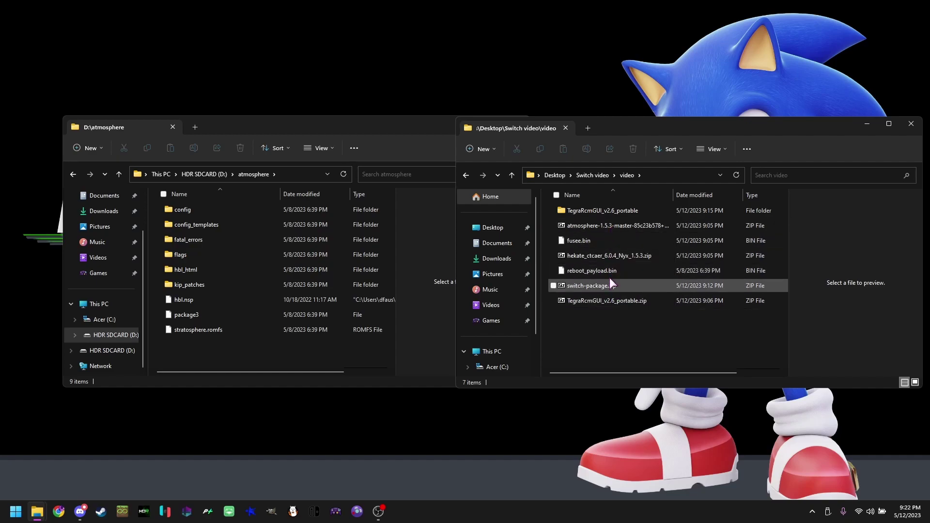
Step: Copy hekate_ctcaer_6.0.4.bin into D:\atmosphere and rename it reboot_payload.bin
{"action": "double_click", "coordinate": [606, 257]}
{"action": "left_click", "coordinate": [588, 212]}
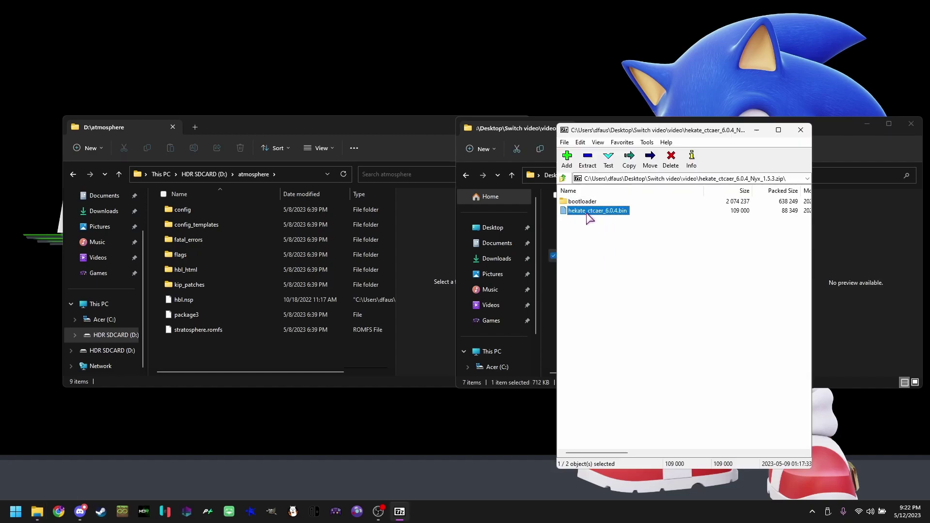
{"action": "left_click_drag", "start_coordinate": [589, 218], "coordinate": [179, 356]}
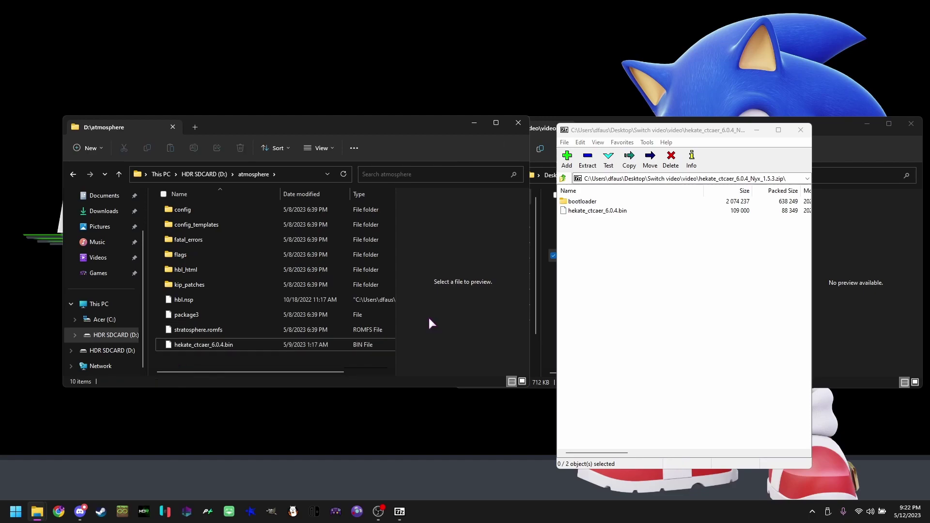
{"action": "left_click", "coordinate": [801, 130]}
{"action": "left_click", "coordinate": [243, 343]}
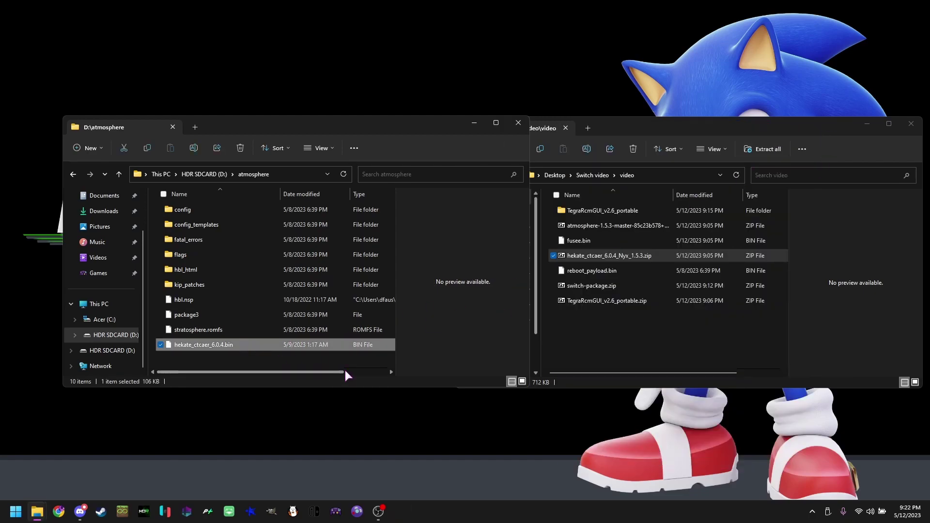
{"action": "key", "text": "F2"}
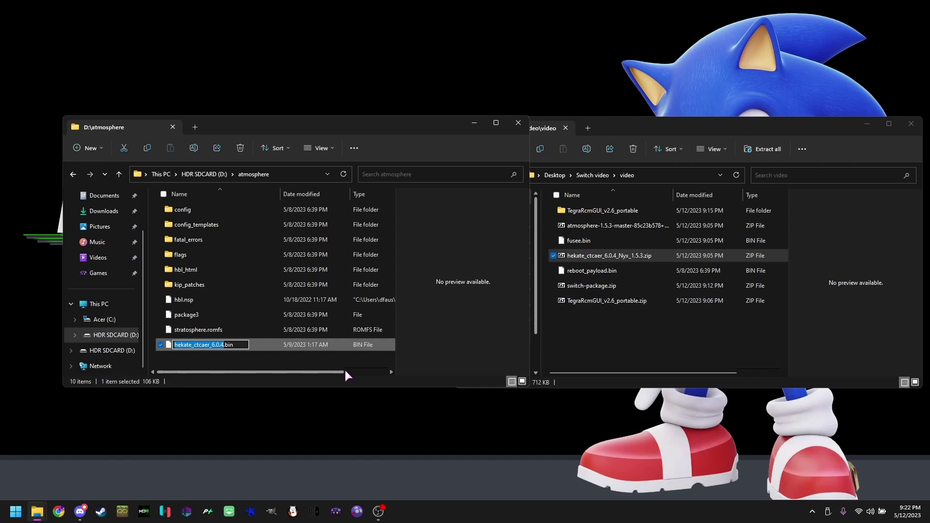
{"action": "type", "text": "r"}
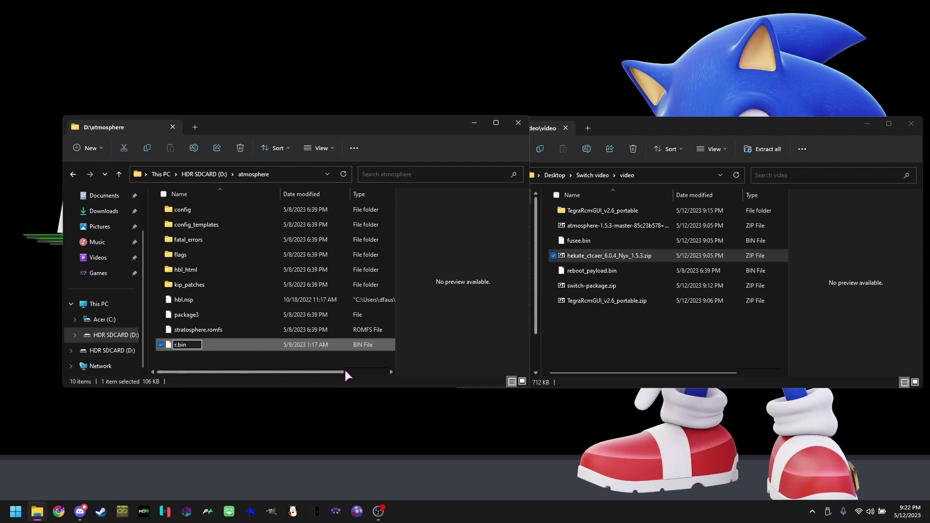
{"action": "type", "text": "eboot"}
{"action": "type", "text": "_payload"}
{"action": "key", "text": "Return"}
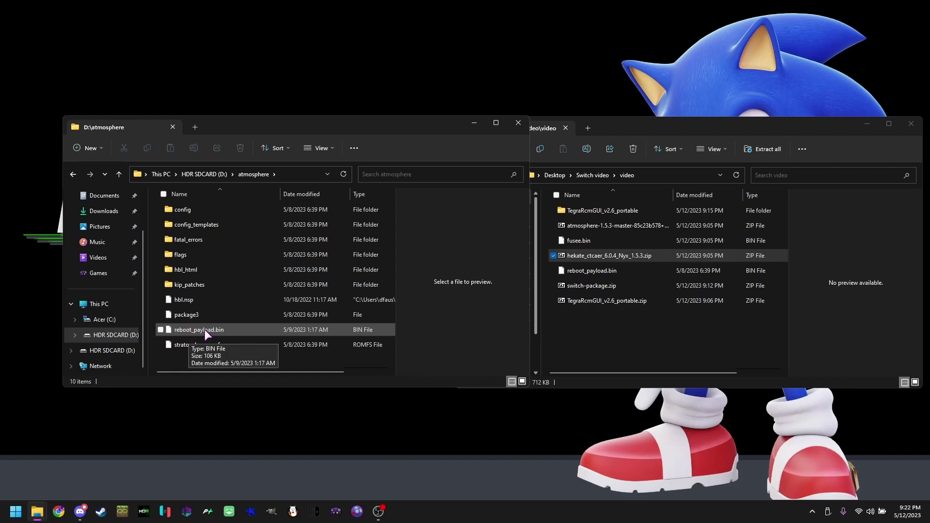
Step: Copy the atmosphere and ultimate folders from switch-package.zip onto the SD card root
{"action": "left_click", "coordinate": [211, 176]}
{"action": "left_click", "coordinate": [260, 310]}
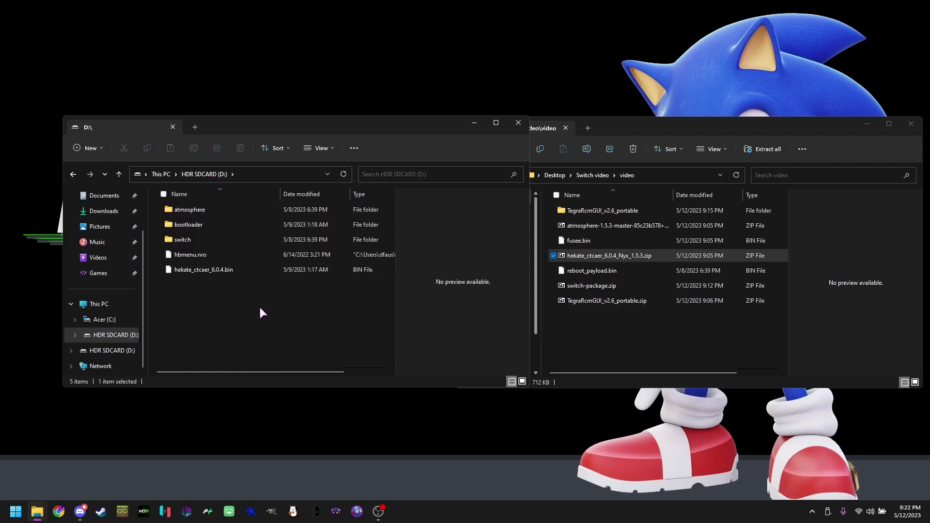
{"action": "left_click", "coordinate": [636, 347]}
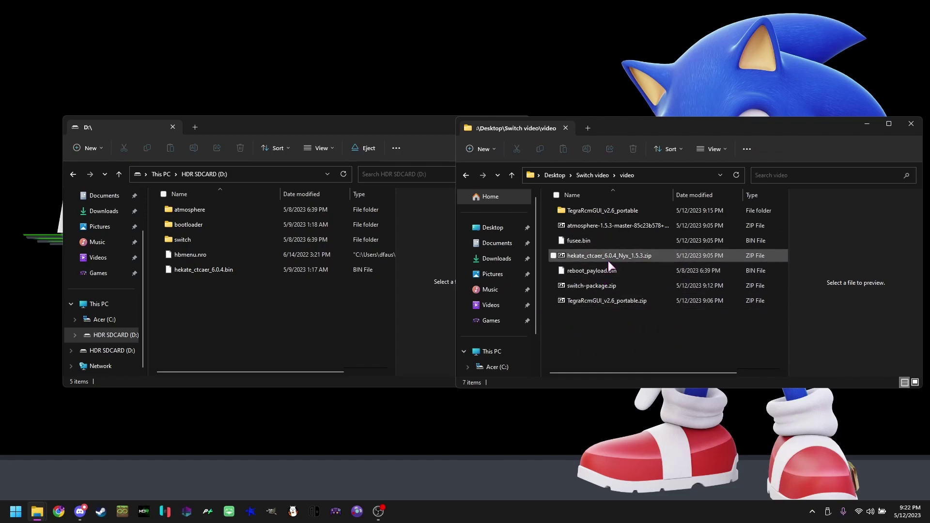
{"action": "double_click", "coordinate": [611, 287]}
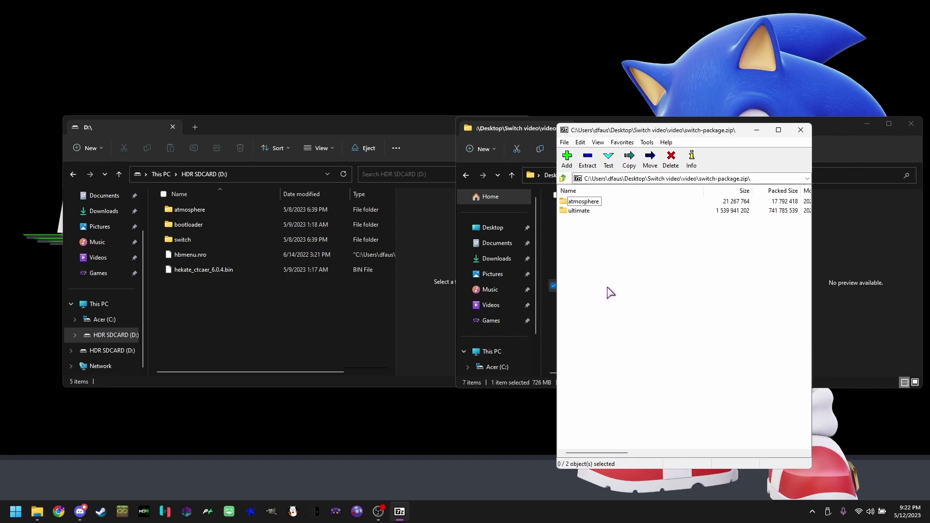
{"action": "left_click", "coordinate": [286, 312]}
{"action": "left_click_drag", "start_coordinate": [603, 271], "coordinate": [566, 199]}
{"action": "left_click_drag", "start_coordinate": [579, 210], "coordinate": [248, 324]}
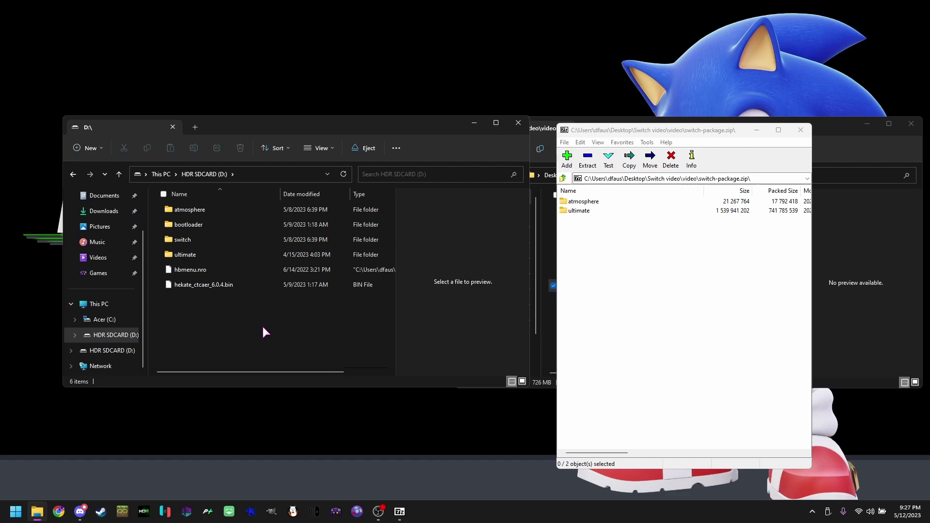
Step: Run TegraRcmGUI.exe from TegraRcmGUI_v2.6_portable, check Settings, then return to the Payload tab
{"action": "left_click", "coordinate": [542, 349]}
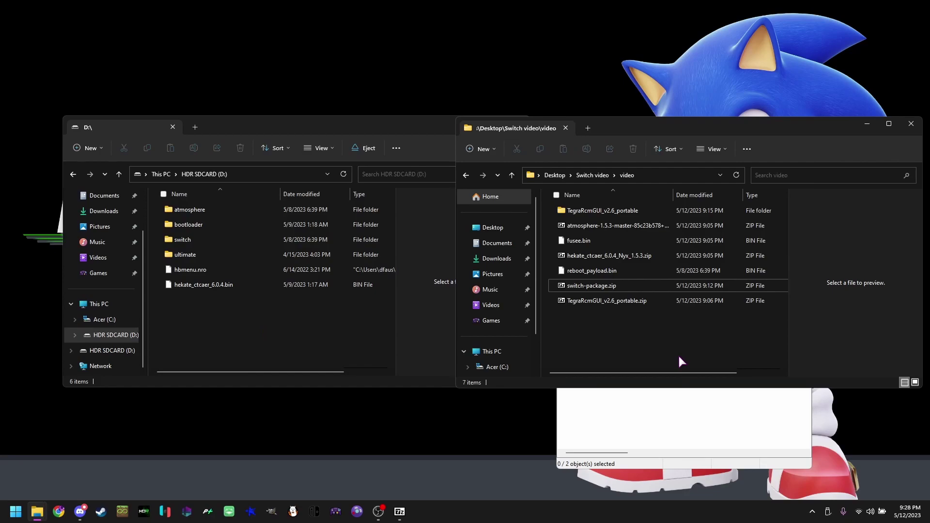
{"action": "double_click", "coordinate": [621, 214]}
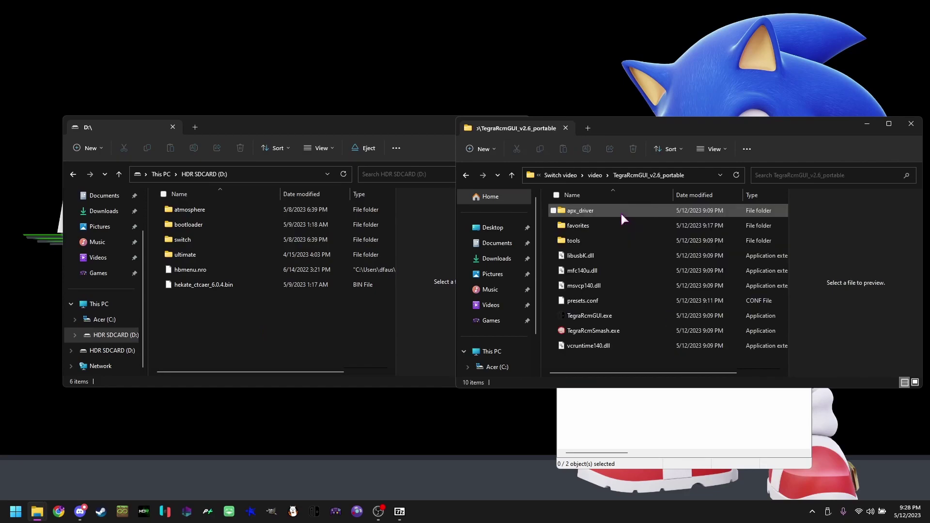
{"action": "double_click", "coordinate": [603, 310]}
{"action": "left_click", "coordinate": [497, 265]}
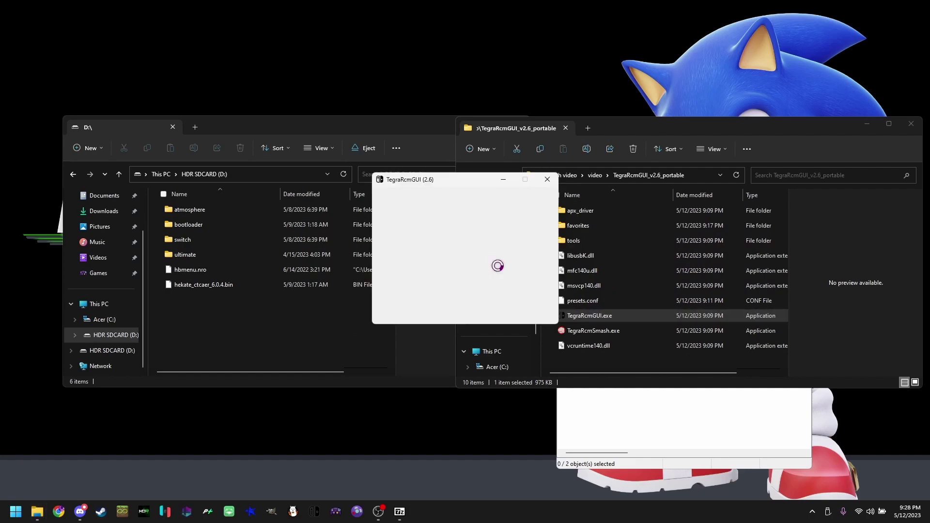
{"action": "left_click", "coordinate": [436, 195]}
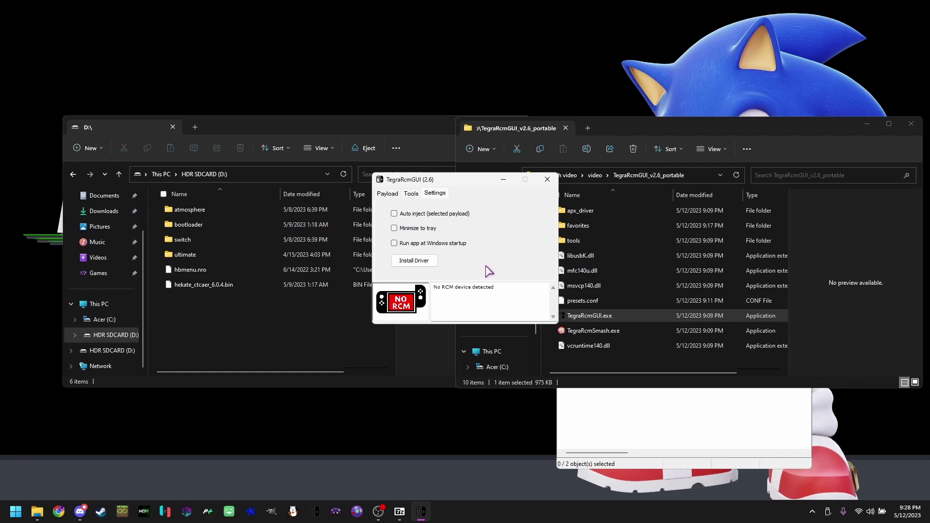
{"action": "left_click", "coordinate": [387, 194]}
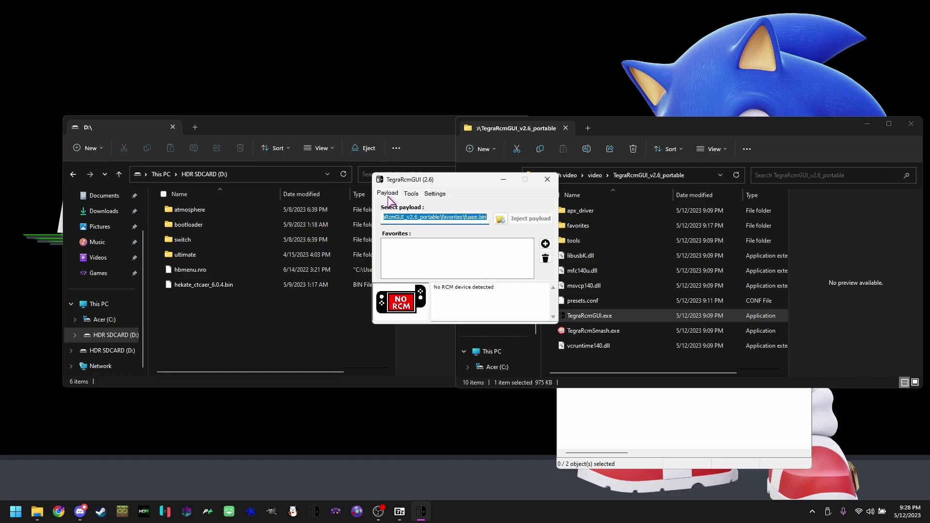
{"action": "left_click", "coordinate": [512, 257]}
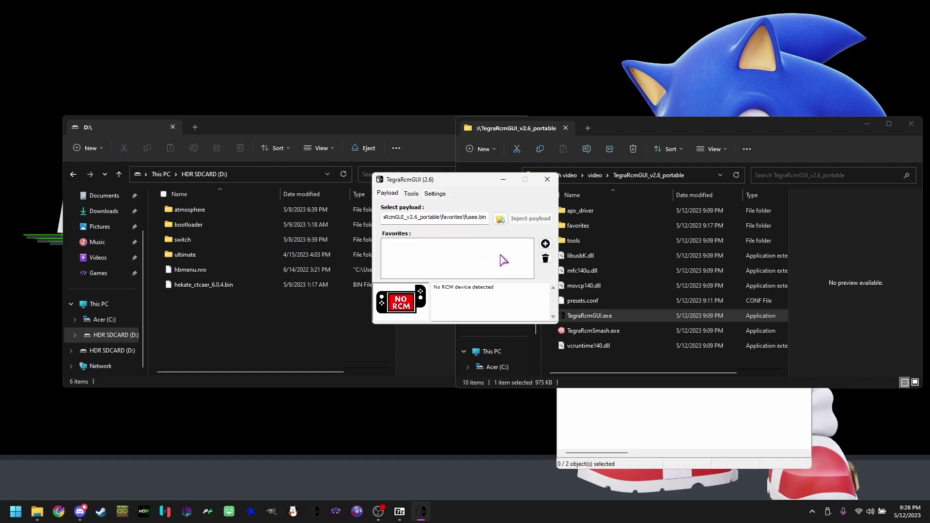
Step: Favorite fusee.bin and hekate_ctcaer_6.0.4.bin, then select the hekate favorite as payload
{"action": "left_click", "coordinate": [501, 220]}
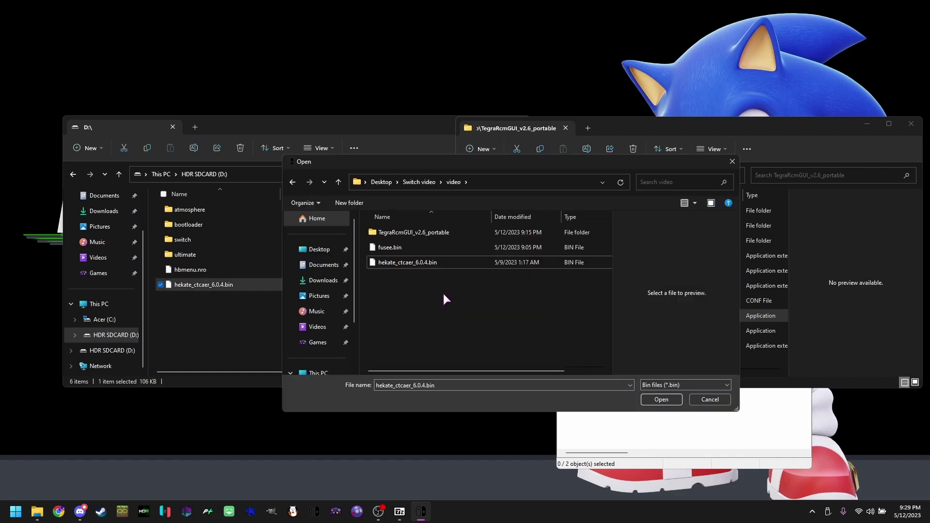
{"action": "double_click", "coordinate": [402, 247]}
{"action": "left_click", "coordinate": [544, 244]}
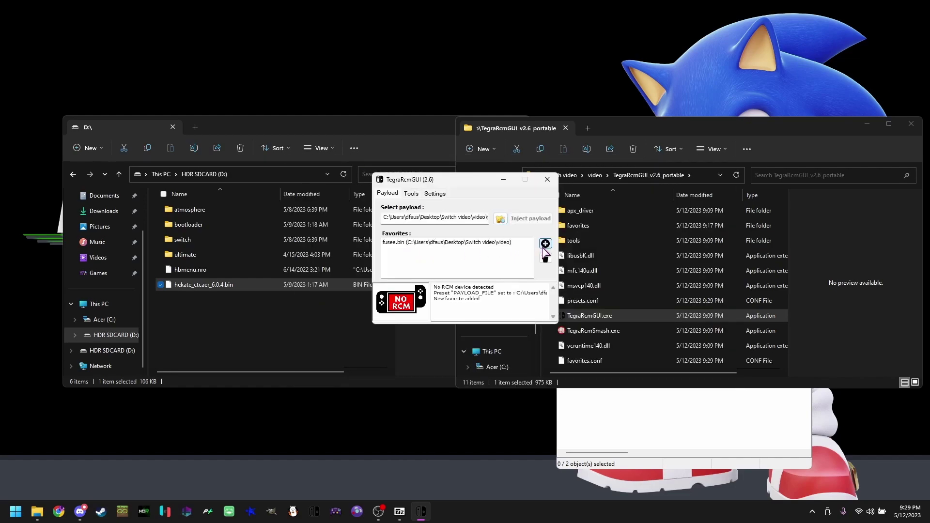
{"action": "left_click", "coordinate": [501, 218]}
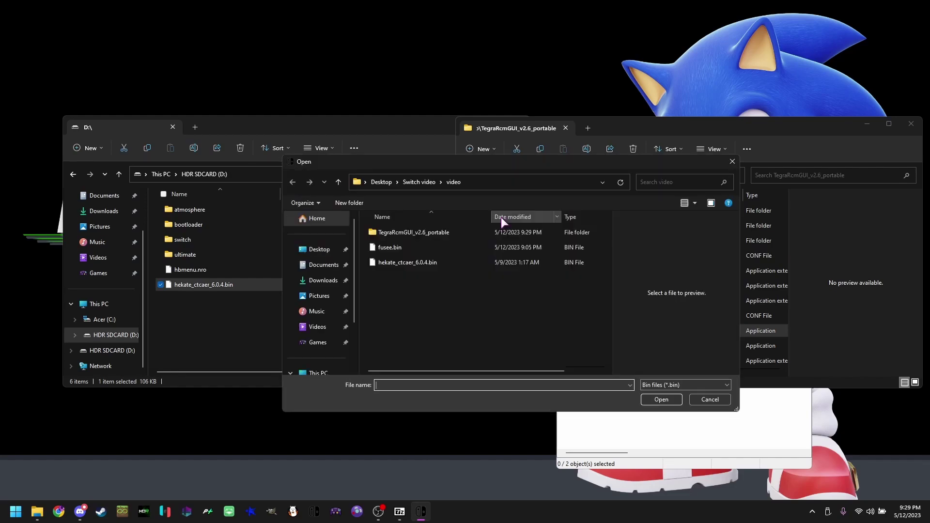
{"action": "double_click", "coordinate": [406, 266]}
{"action": "left_click", "coordinate": [545, 243]}
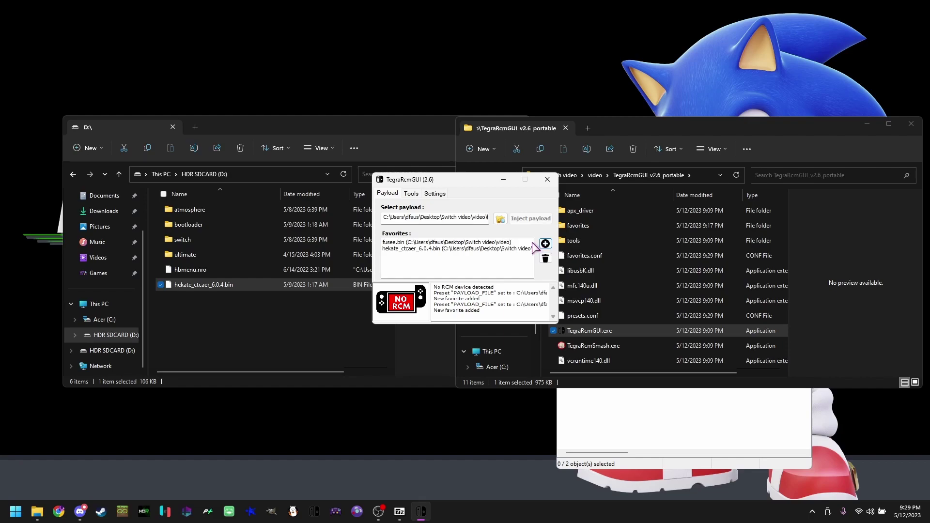
{"action": "left_click", "coordinate": [397, 250]}
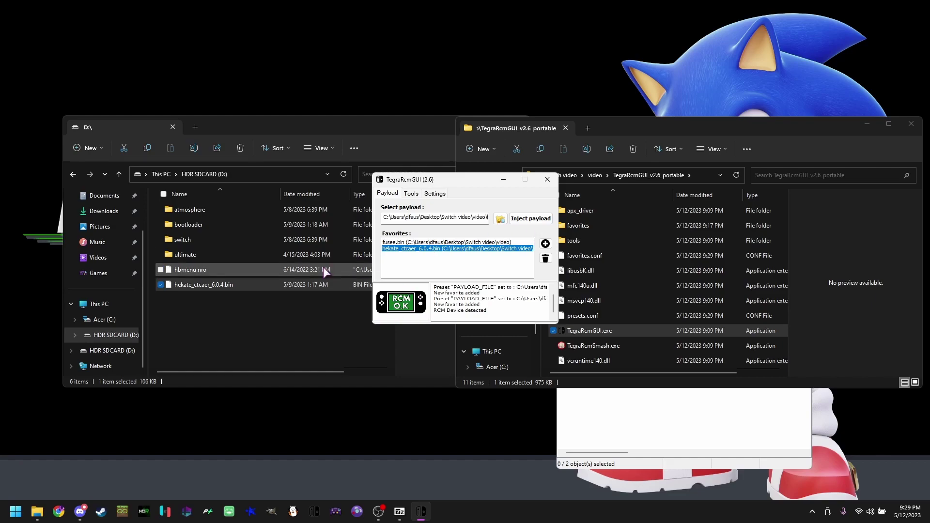
Step: Safely eject the HDR SDCARD drive from the tray and reselect the hekate favorite payload
{"action": "left_click", "coordinate": [229, 324]}
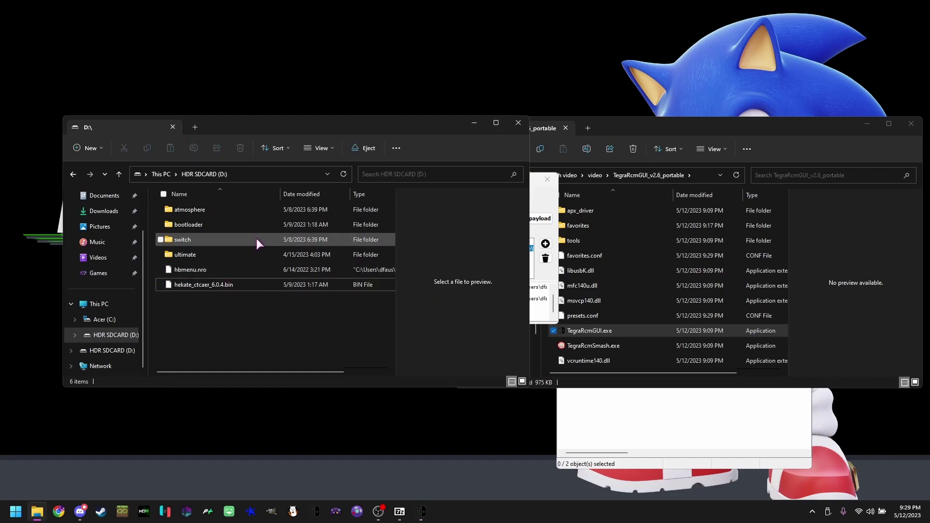
{"action": "left_click", "coordinate": [828, 511]}
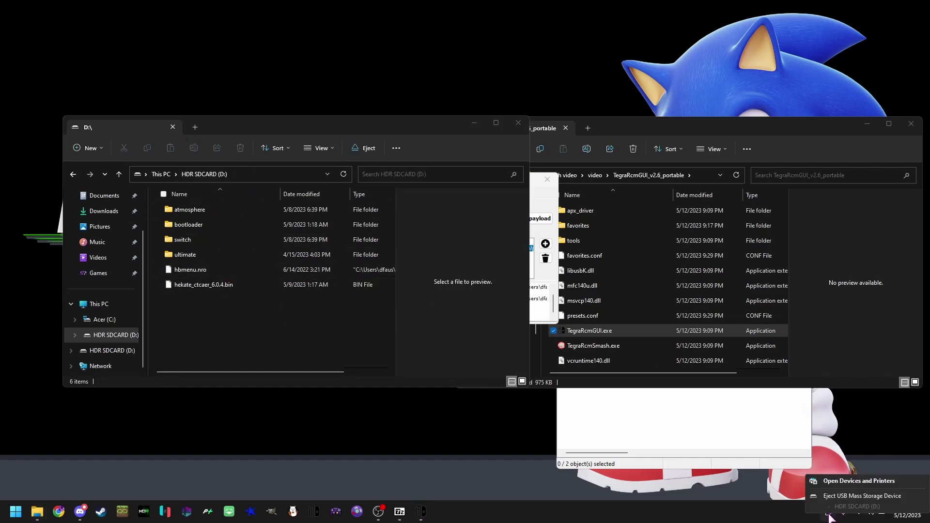
{"action": "left_click", "coordinate": [848, 496]}
{"action": "left_click", "coordinate": [472, 250]}
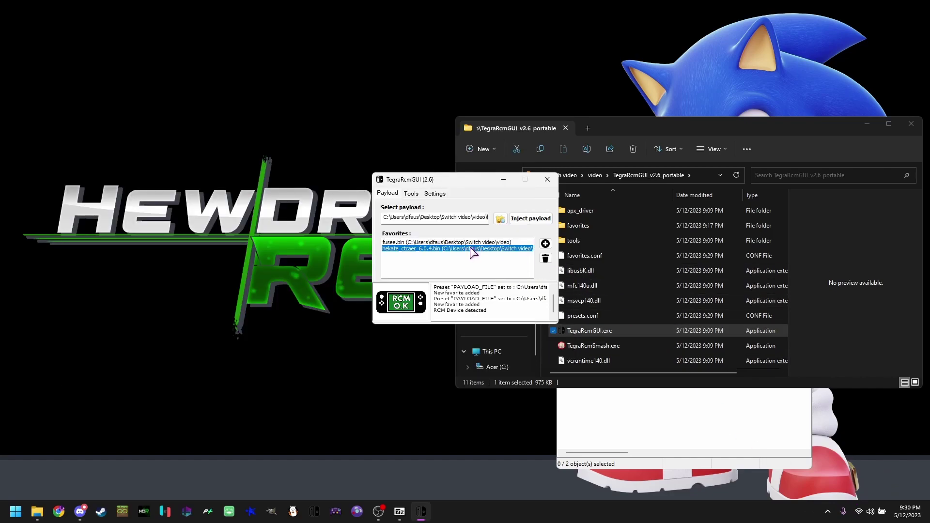
Step: Inject the hekate payload into the Switch, then eject its USB-mounted SD card
{"action": "left_click", "coordinate": [540, 221]}
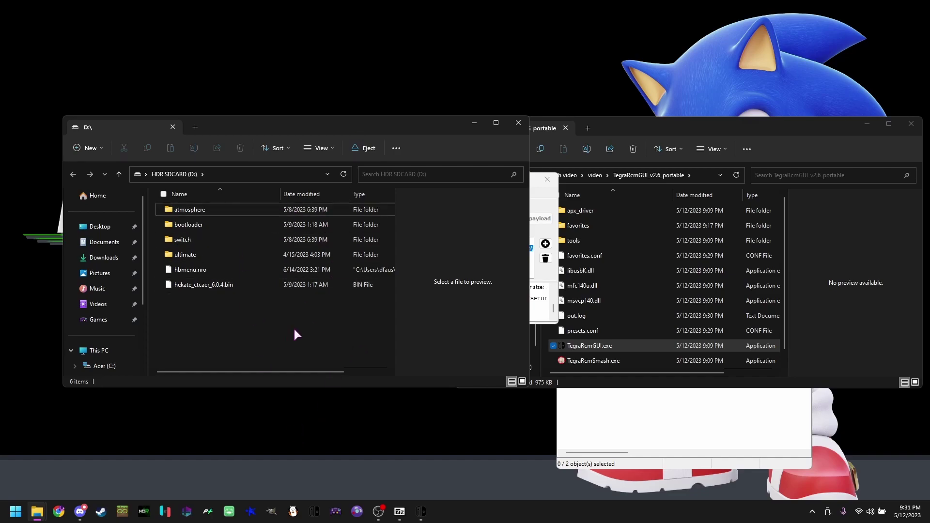
{"action": "left_click", "coordinate": [828, 511]}
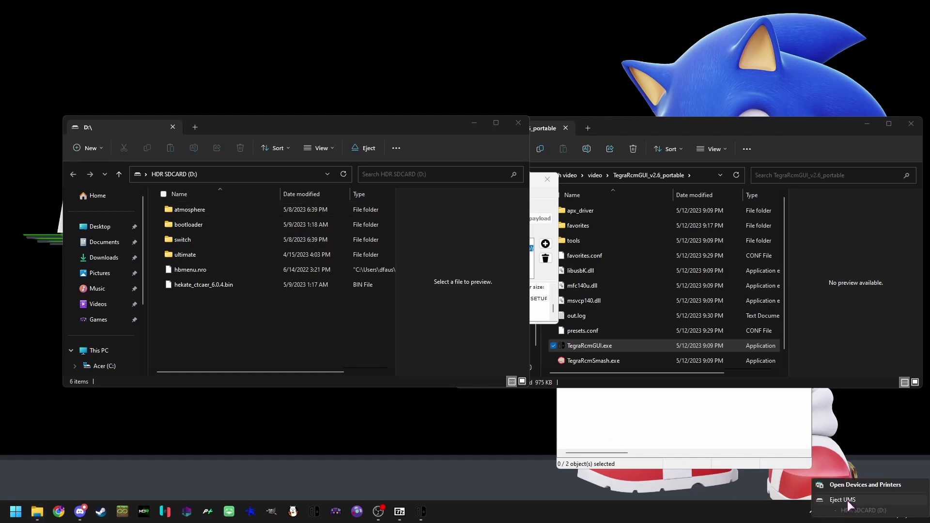
{"action": "left_click", "coordinate": [849, 499]}
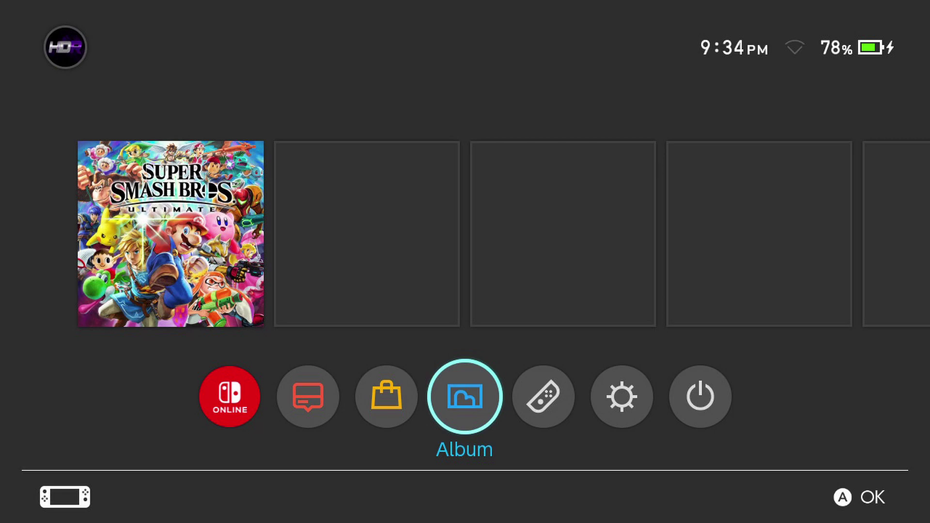
Step: Enter hbmenu through the Album and launch the USB File Transfer homebrew
{"action": "key", "text": "a"}
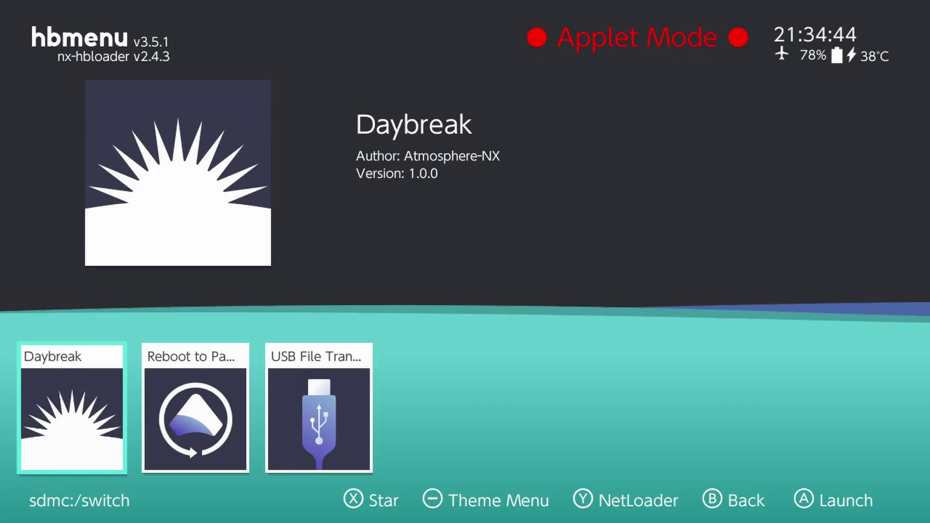
{"action": "key", "text": "Right"}
{"action": "key", "text": "Right"}
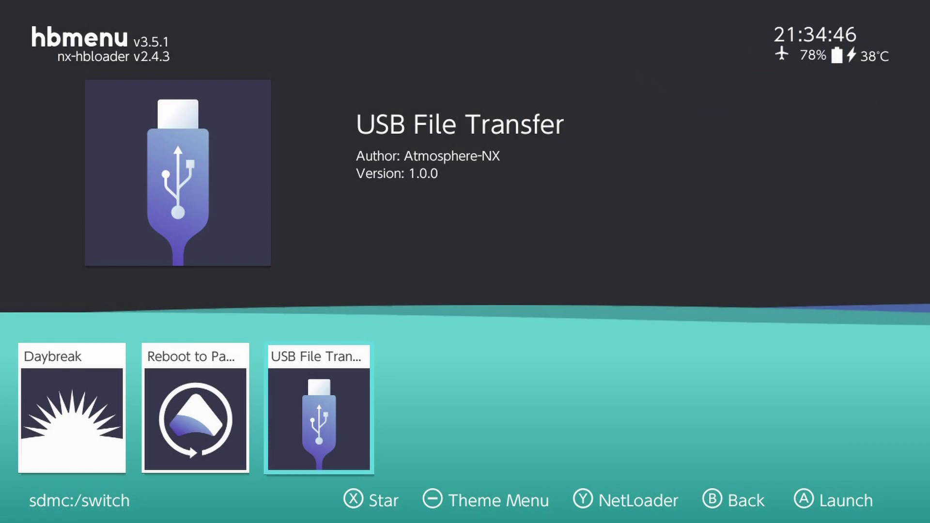
{"action": "key", "text": "Return"}
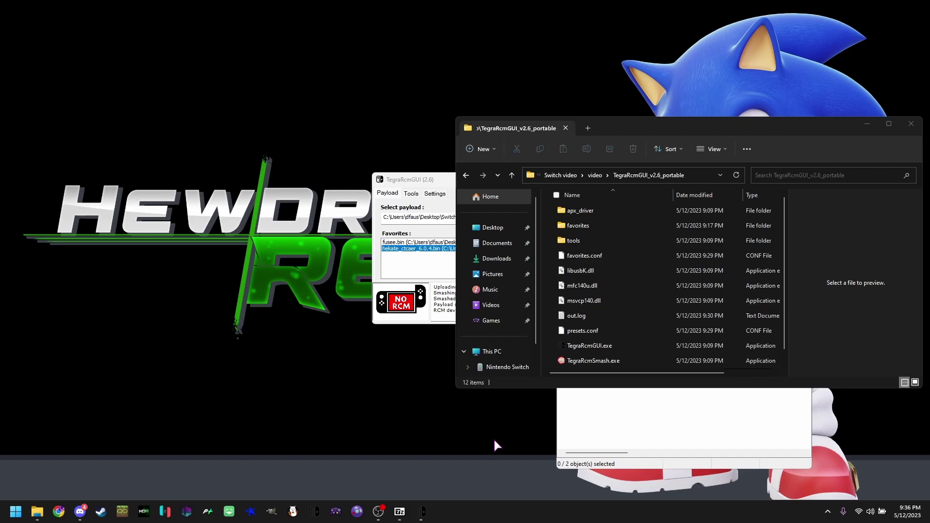
Step: Open the Nintendo Switch's SD Card in File Explorer and show it in Details view
{"action": "left_click", "coordinate": [505, 367]}
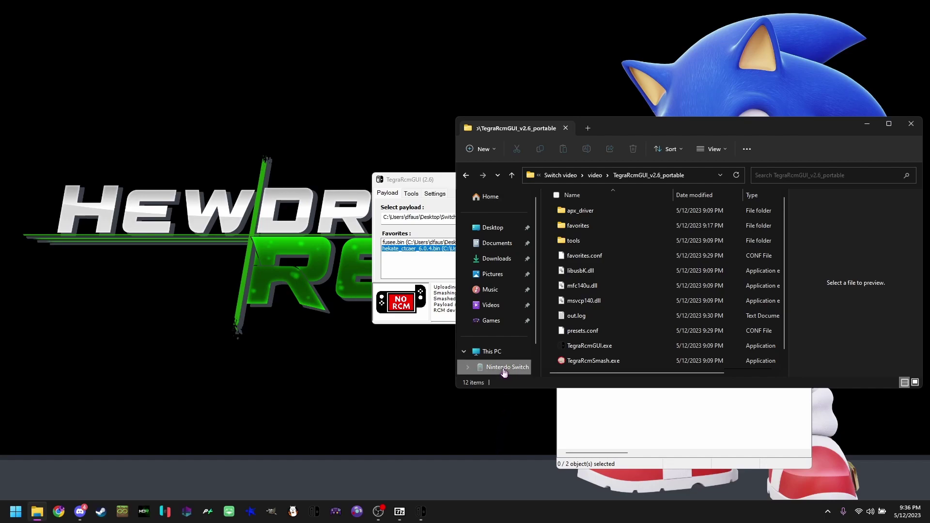
{"action": "double_click", "coordinate": [620, 205]}
{"action": "left_click_drag", "start_coordinate": [653, 129], "coordinate": [490, 130]}
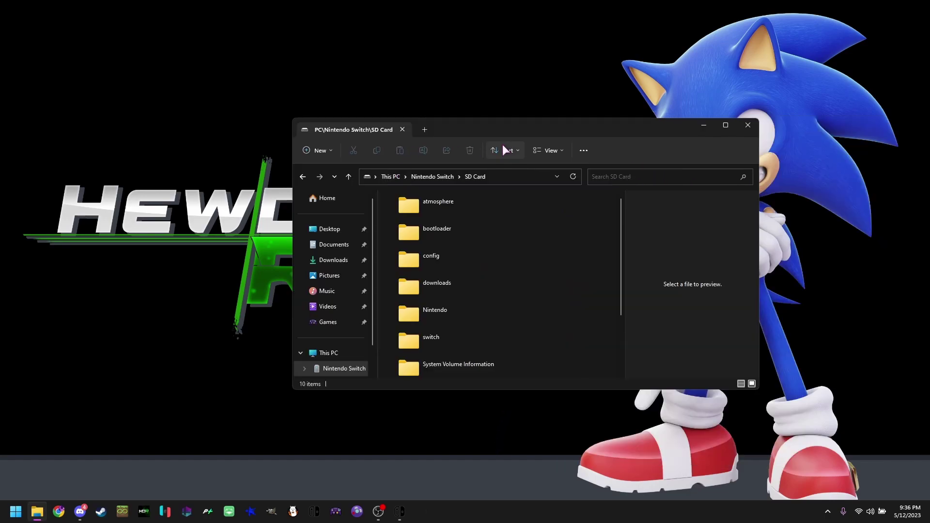
{"action": "left_click", "coordinate": [543, 150]}
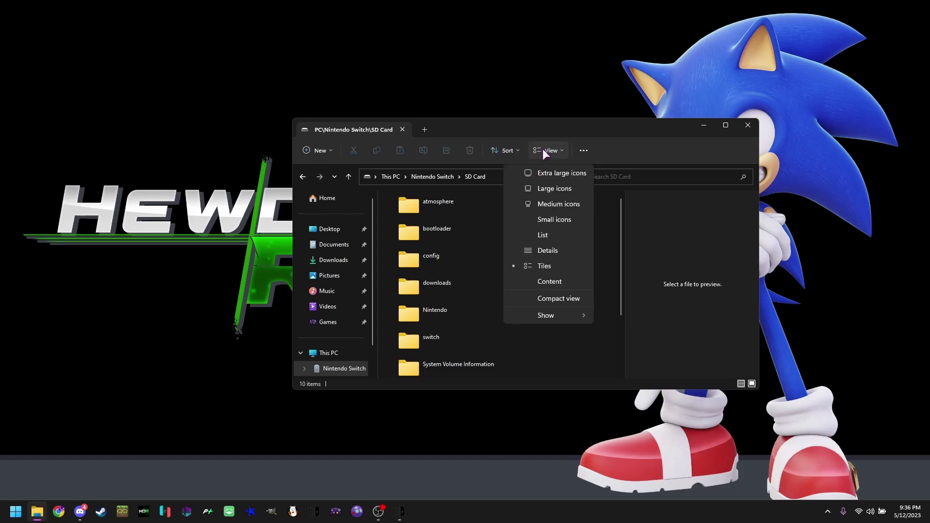
{"action": "left_click", "coordinate": [545, 245]}
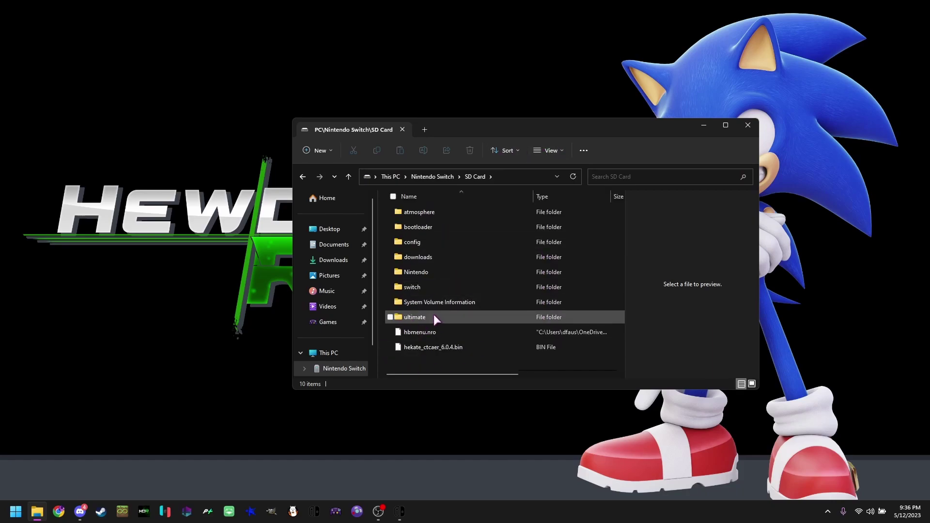
Step: Browse ultimate > mods in Details view to find hdr, hdr-assets and hdr-stages, then return to Nintendo Switch
{"action": "double_click", "coordinate": [433, 316]}
{"action": "left_click", "coordinate": [538, 153]}
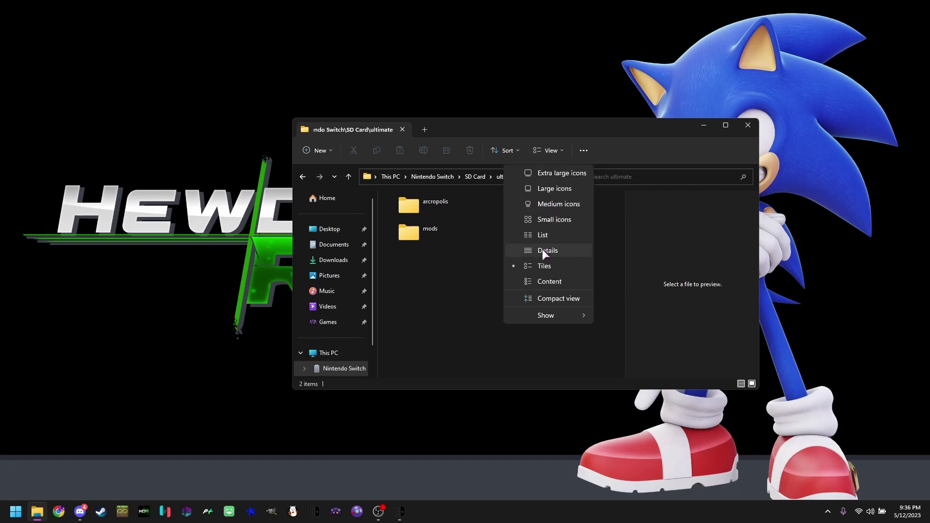
{"action": "left_click", "coordinate": [544, 251]}
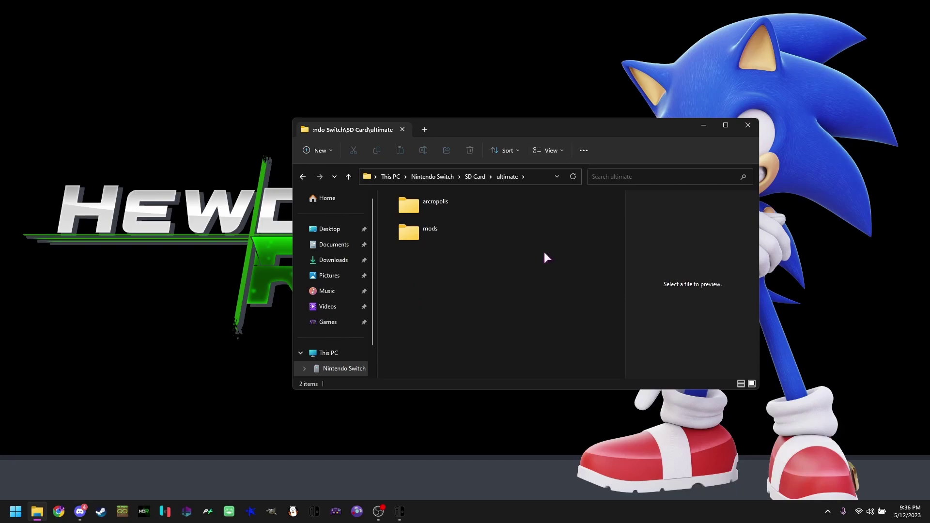
{"action": "double_click", "coordinate": [415, 226]}
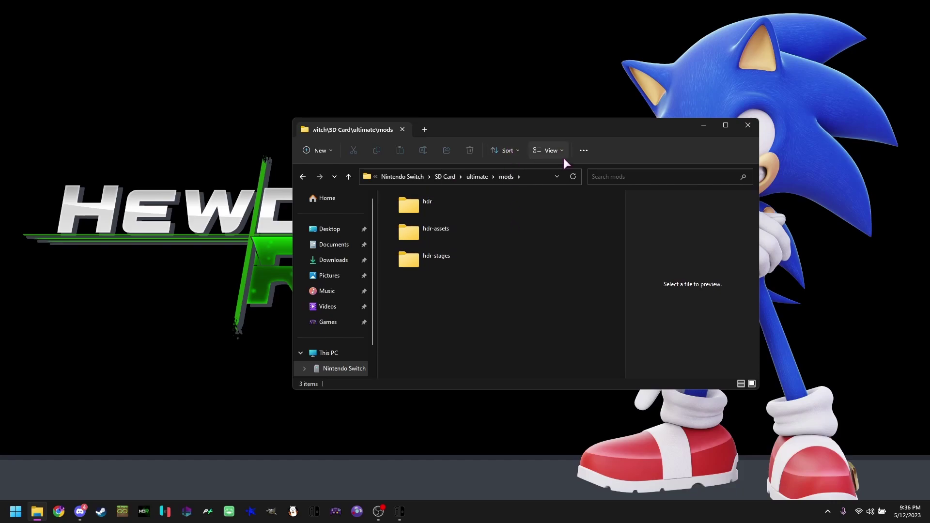
{"action": "left_click", "coordinate": [550, 151]}
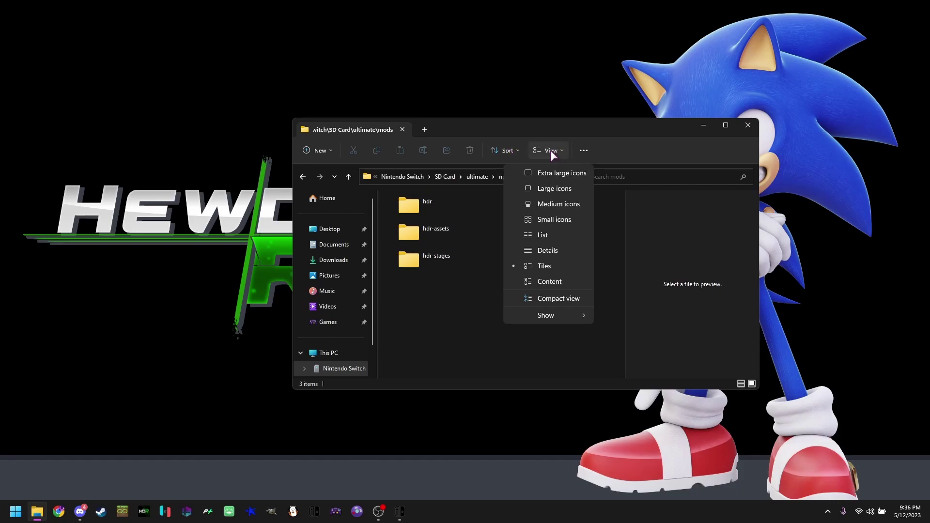
{"action": "left_click", "coordinate": [545, 248]}
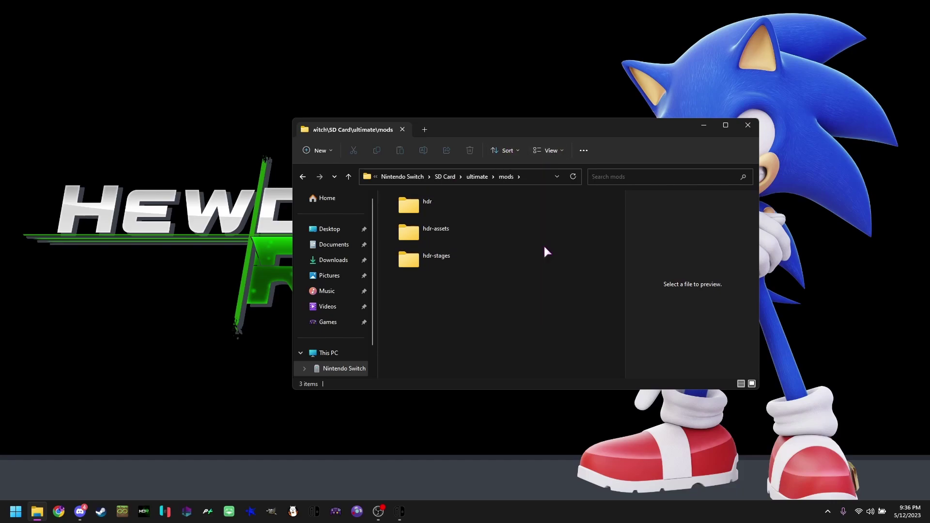
{"action": "left_click", "coordinate": [400, 177]}
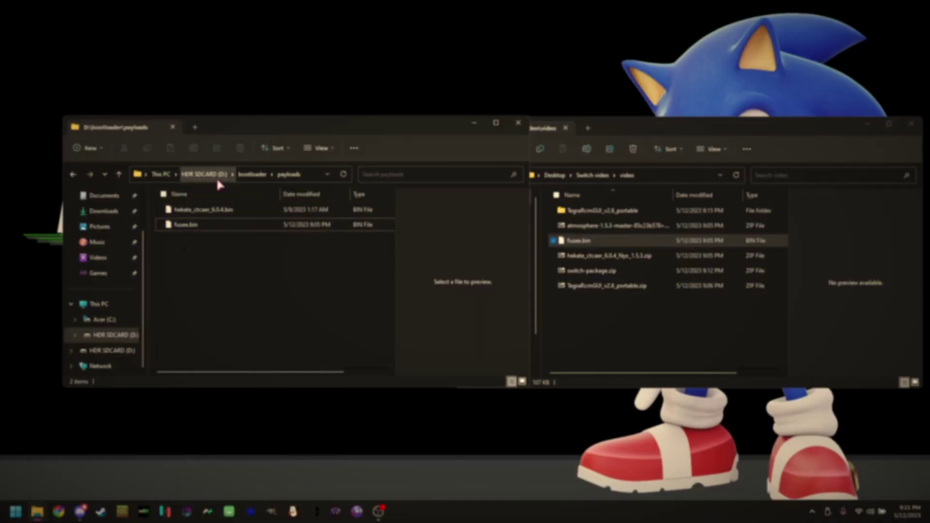
Step: Open HDR SDCARD (D:) > atmosphere and select reboot_payload.bin
{"action": "left_click", "coordinate": [208, 175]}
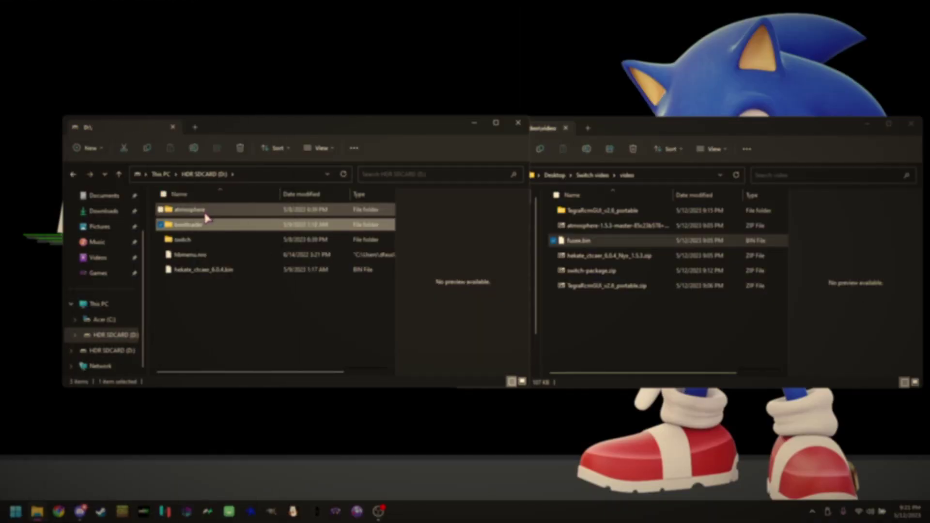
{"action": "double_click", "coordinate": [208, 218]}
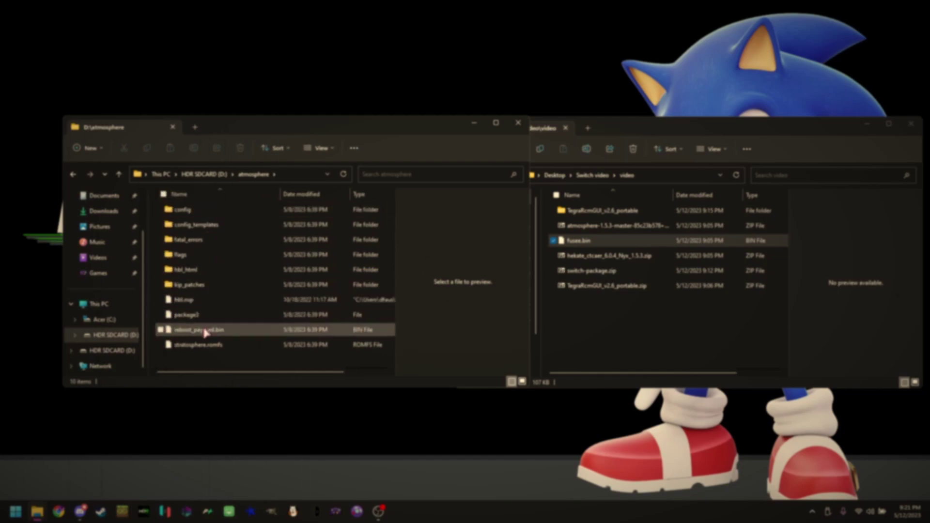
{"action": "left_click", "coordinate": [191, 330]}
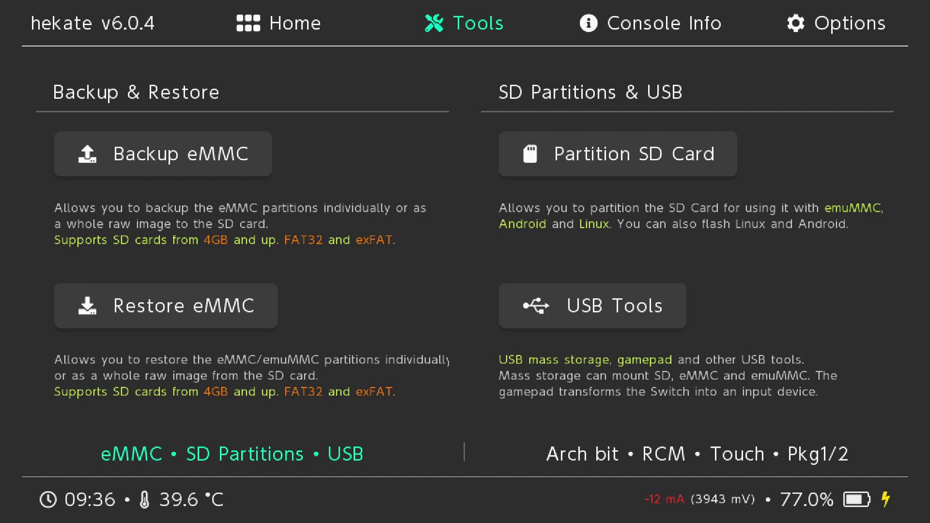
Step: Mount the SD card through hekate's USB Tools as USB mass storage
{"action": "left_click", "coordinate": [593, 306]}
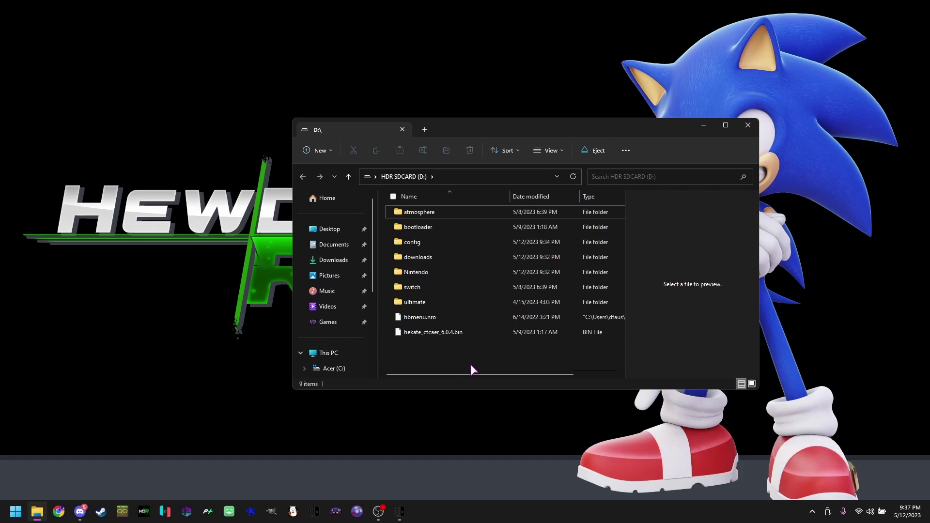
Step: Eject the HDR SDCARD drive via the tray's Eject UMS option and close TegraRcmGUI
{"action": "left_click", "coordinate": [828, 512]}
{"action": "left_click", "coordinate": [842, 498]}
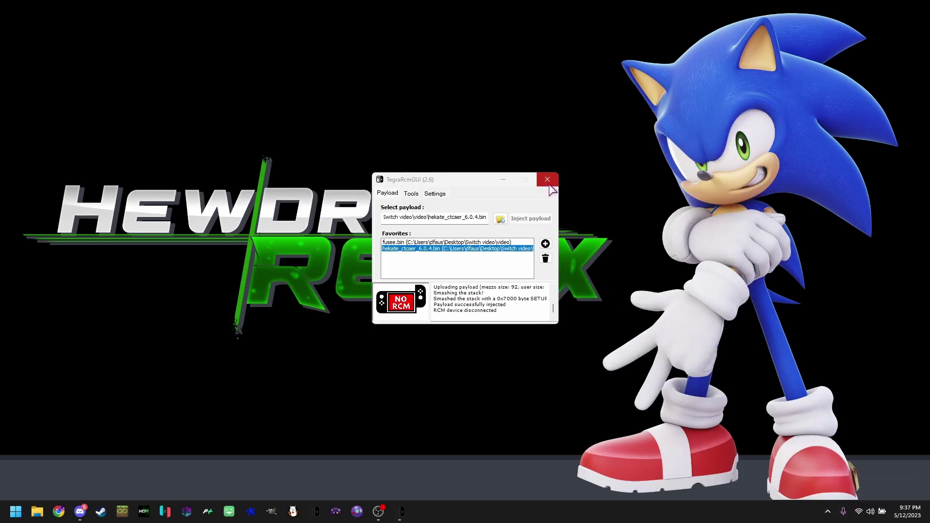
{"action": "left_click", "coordinate": [547, 182]}
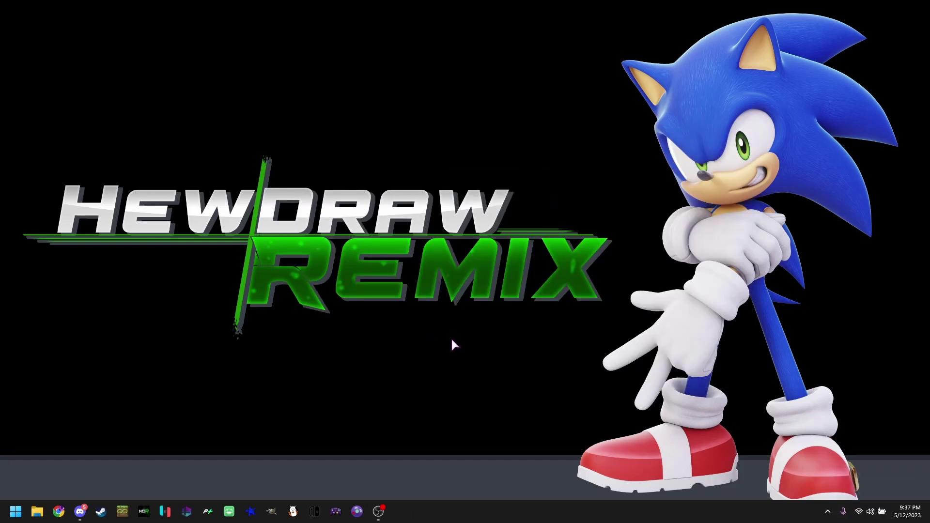